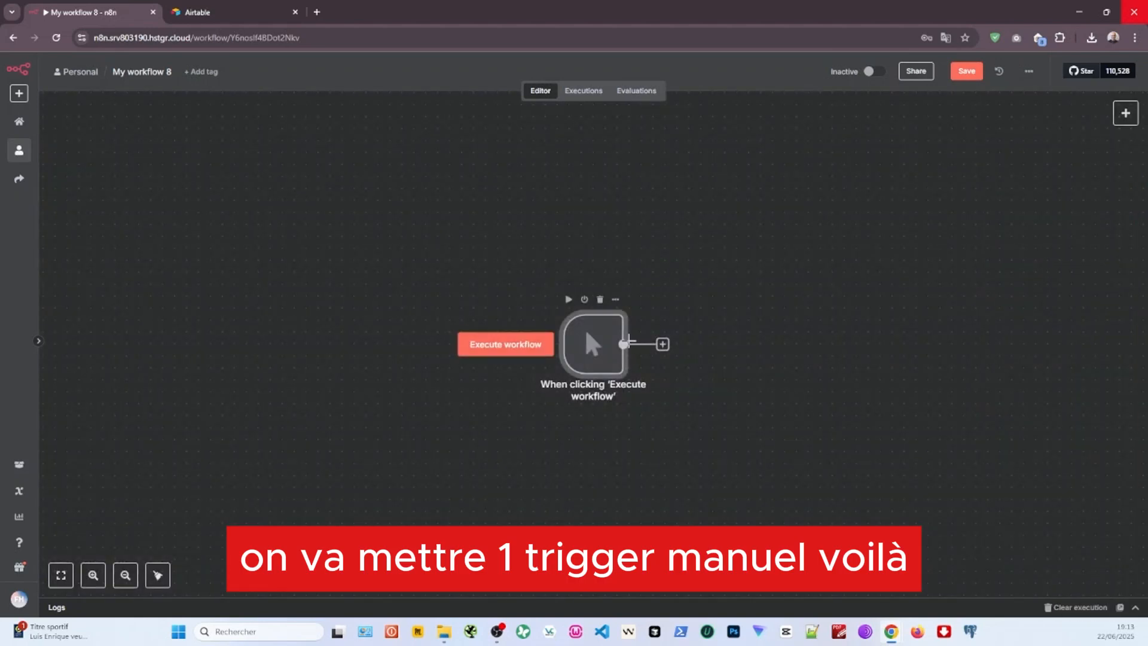
Add an Airtable record node after the manual trigger and set its operation to Search
{"action": "left_click_drag", "start_coordinate": [588, 338], "coordinate": [345, 310]}
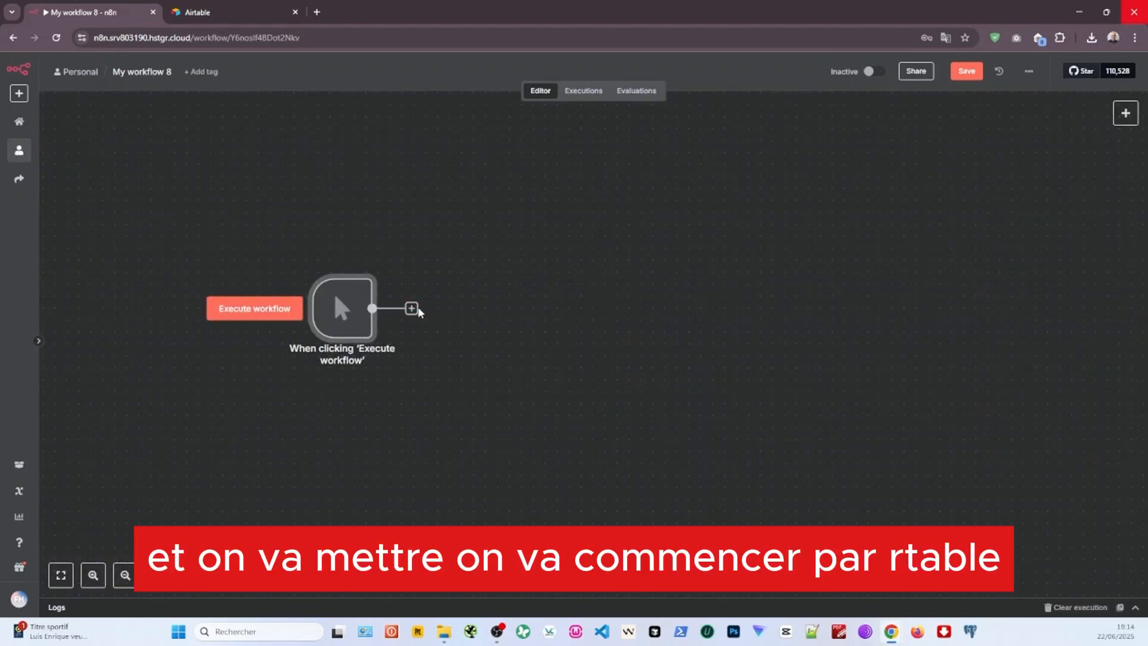
{"action": "left_click", "coordinate": [412, 308]}
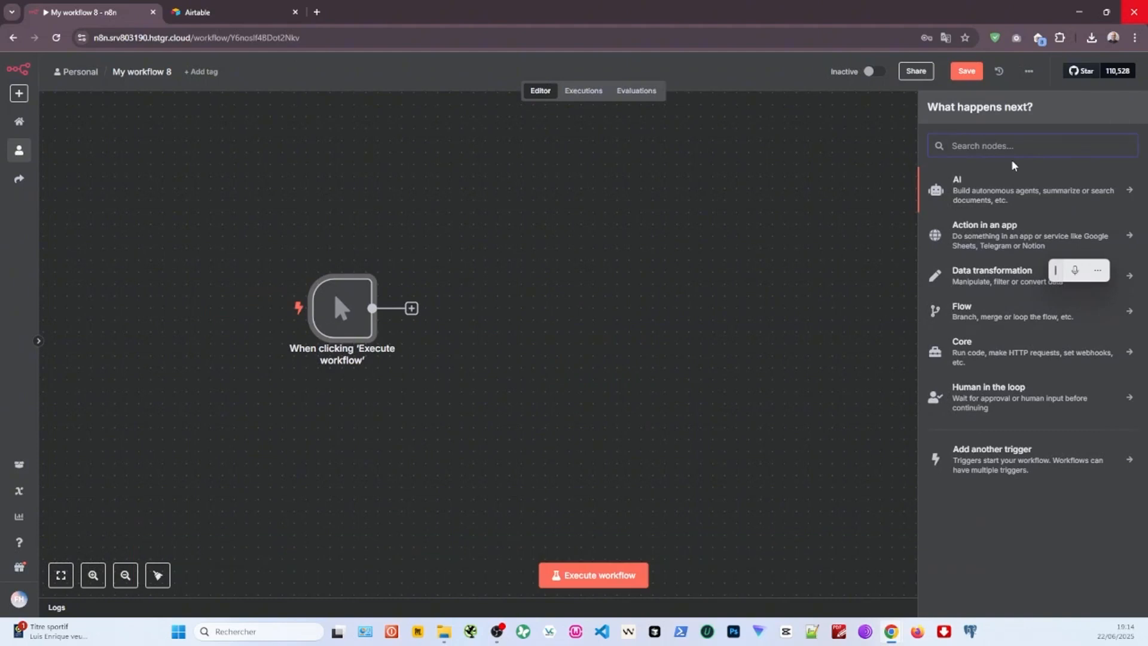
{"action": "type", "text": "a"}
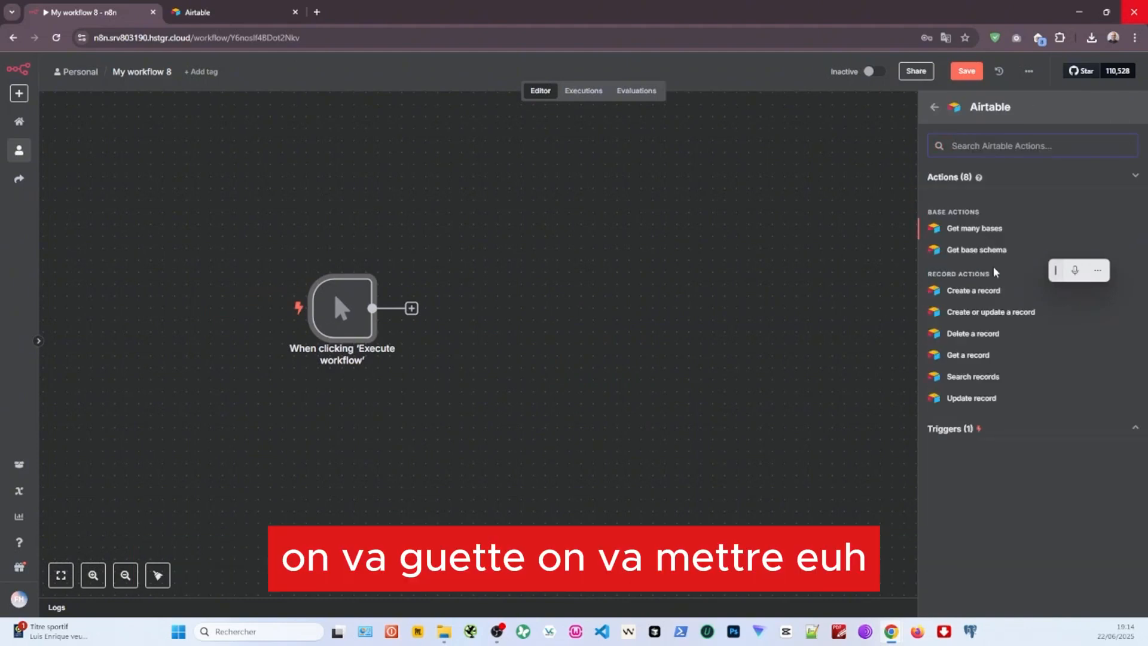
{"action": "left_click", "coordinate": [963, 338]}
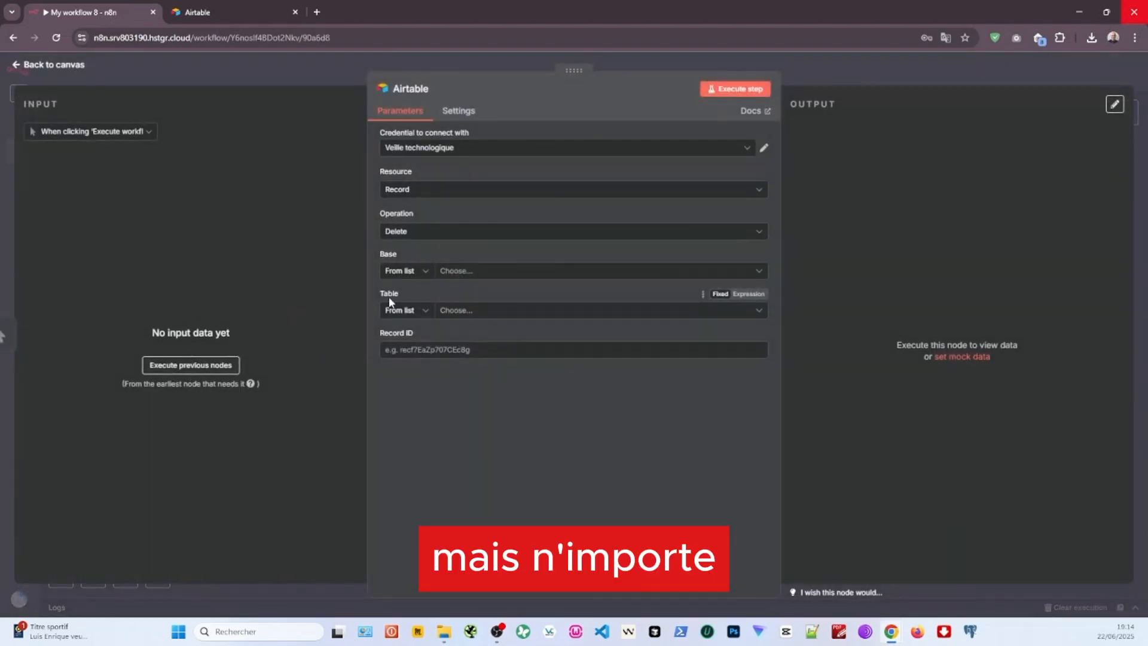
{"action": "left_click", "coordinate": [437, 232]}
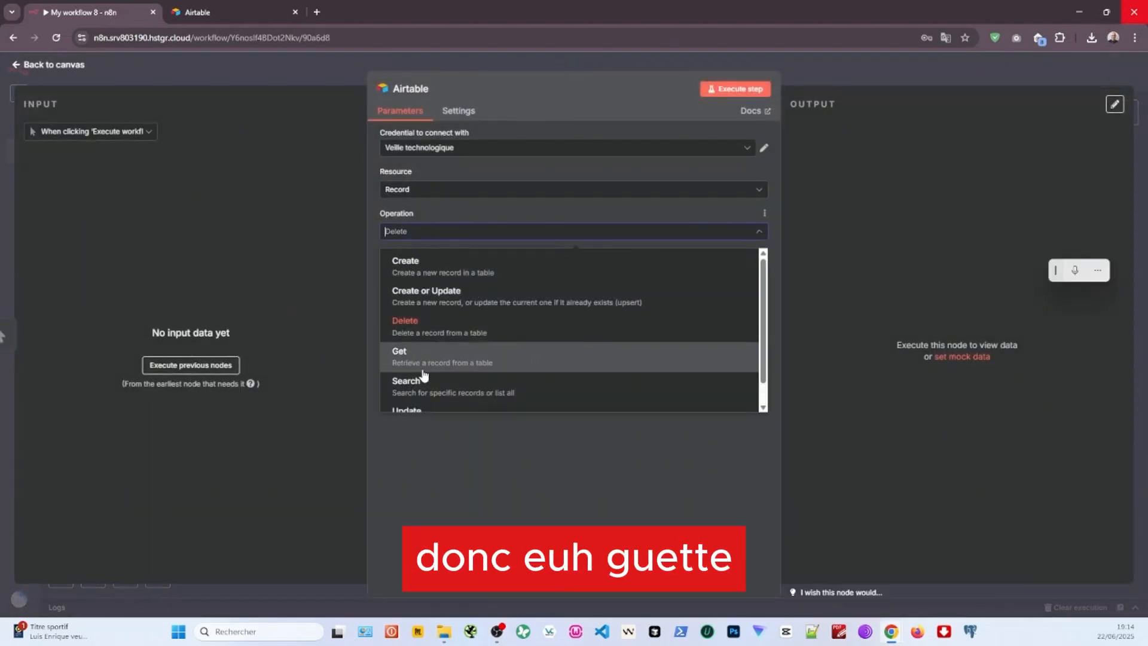
{"action": "left_click", "coordinate": [425, 386]}
Start a new Airtable access token credential for the node and name it "test video yt"
{"action": "left_click", "coordinate": [442, 149]}
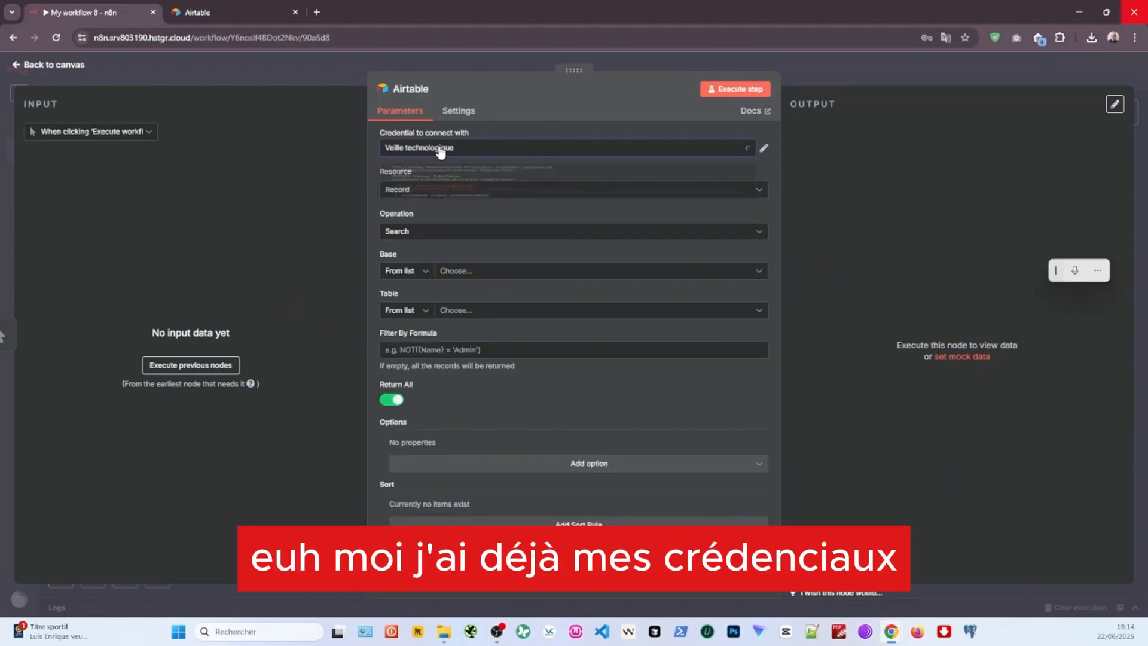
{"action": "left_click", "coordinate": [476, 149]}
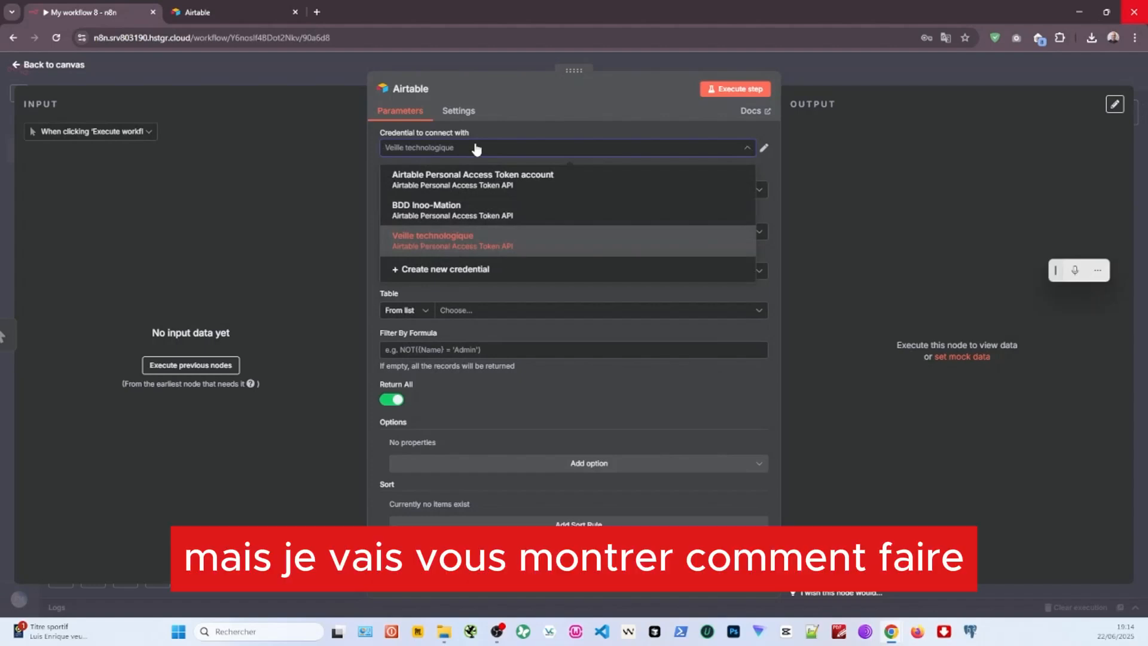
{"action": "left_click", "coordinate": [476, 149]}
{"action": "left_click", "coordinate": [473, 151]}
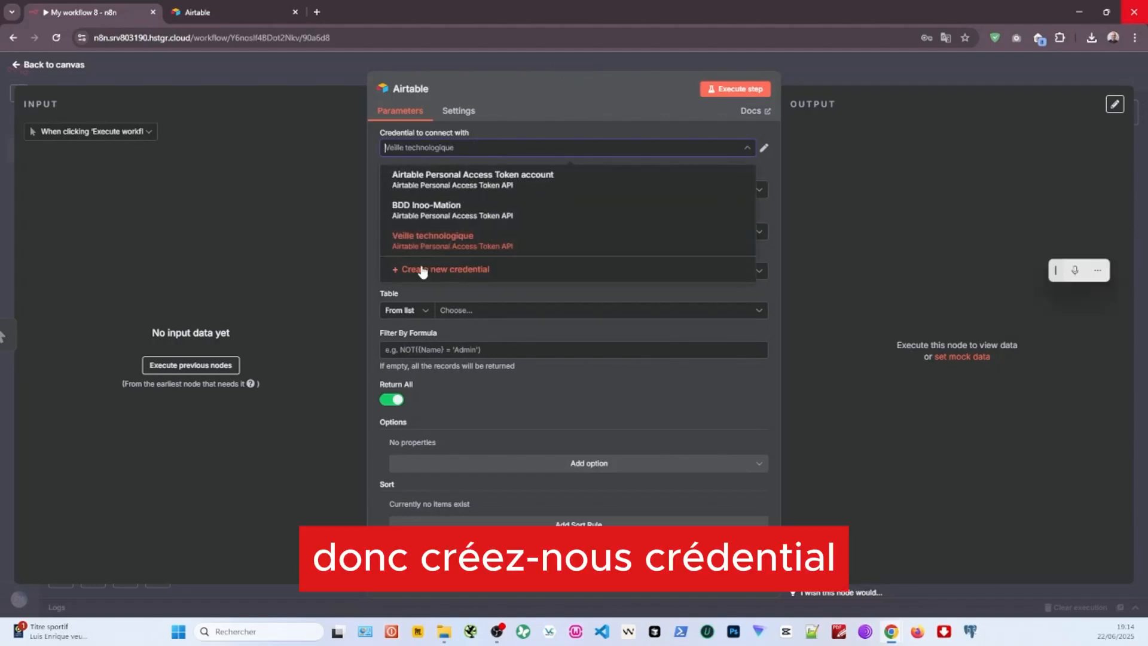
{"action": "left_click", "coordinate": [427, 270]}
{"action": "left_click", "coordinate": [412, 122]}
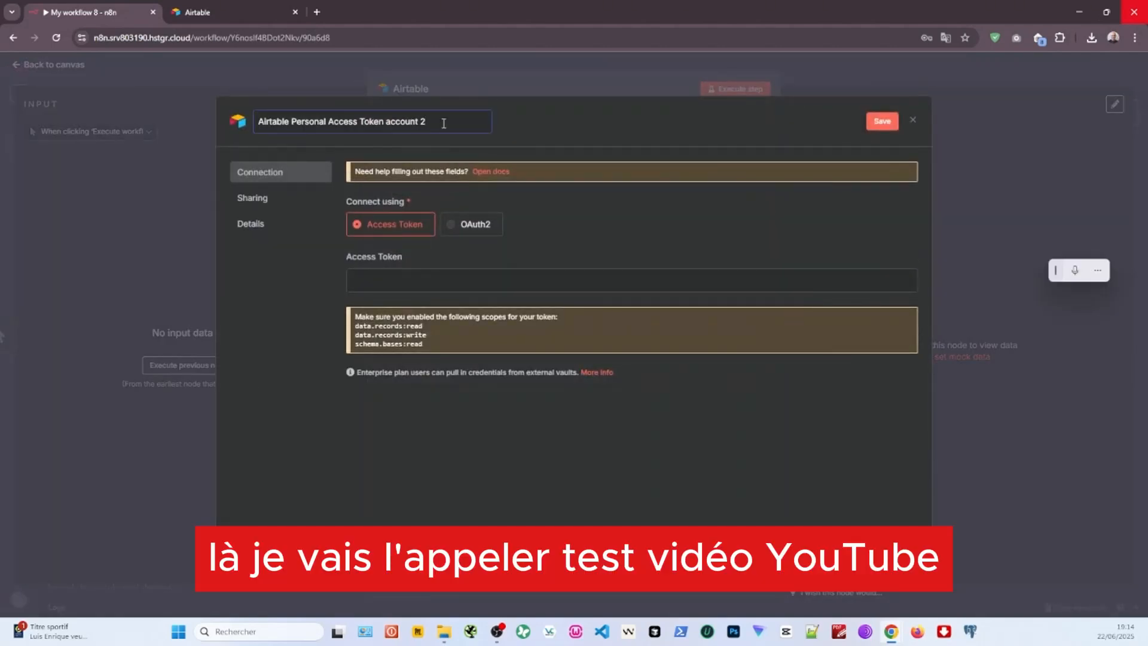
{"action": "left_click_drag", "start_coordinate": [425, 121], "coordinate": [112, 122]}
{"action": "type", "text": "test video"}
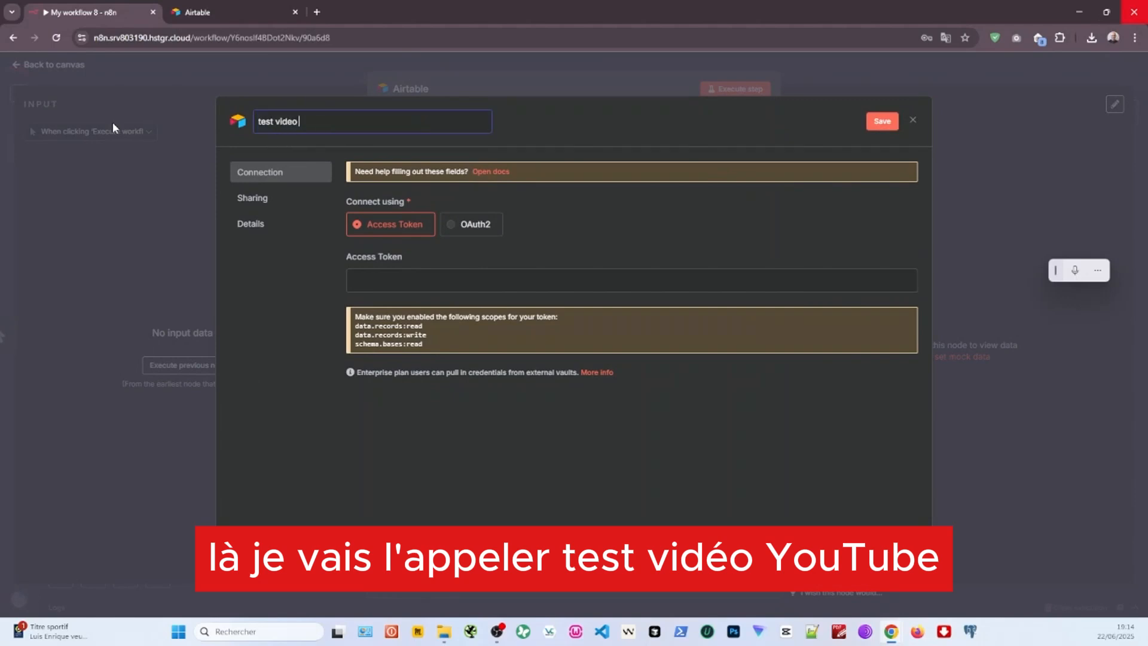
{"action": "type", "text": " yt"}
{"action": "left_click", "coordinate": [377, 279]}
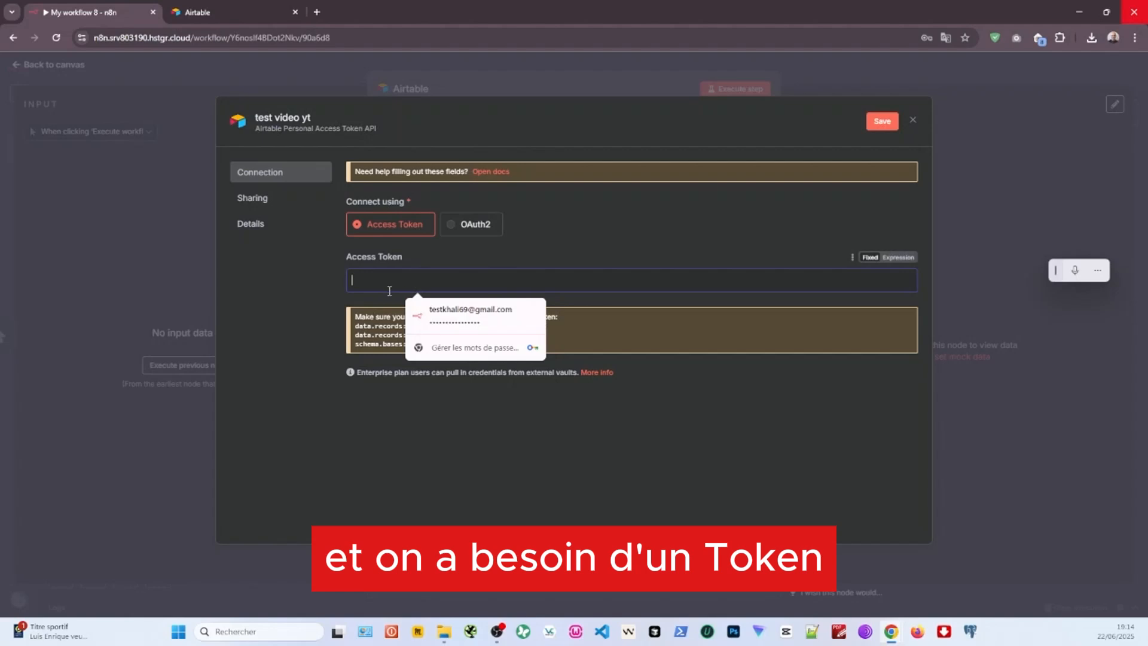
{"action": "left_click", "coordinate": [415, 193]}
Switch to Airtable, open the cerfal base and dismiss the AI introduction pop-ups
{"action": "left_click", "coordinate": [189, 10]}
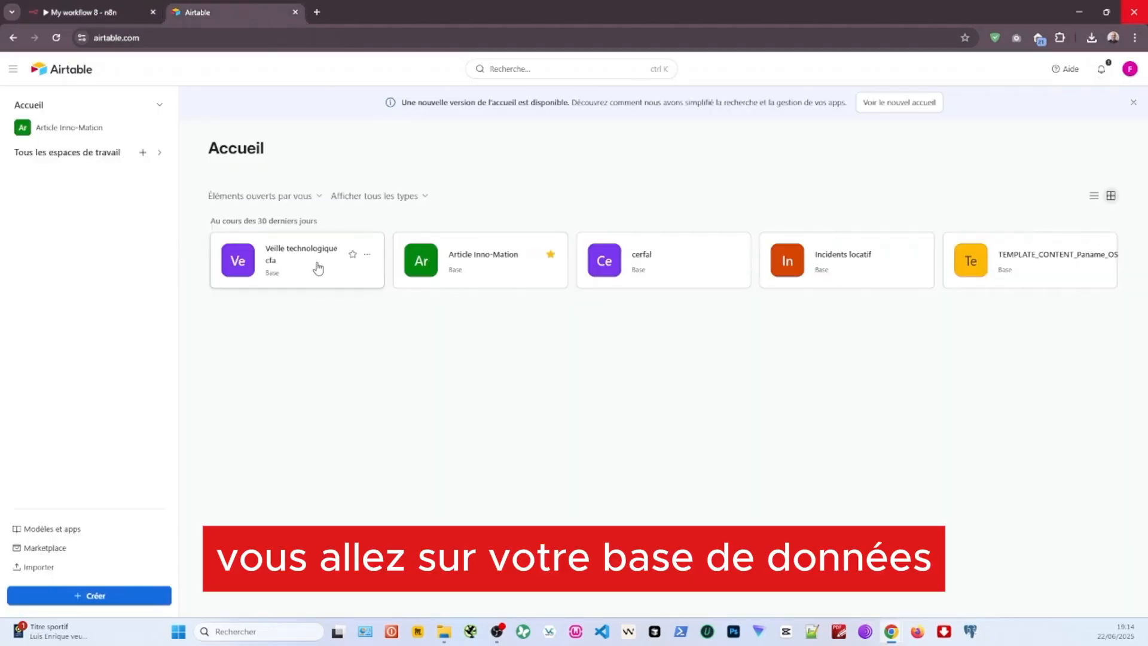
{"action": "left_click", "coordinate": [642, 260]}
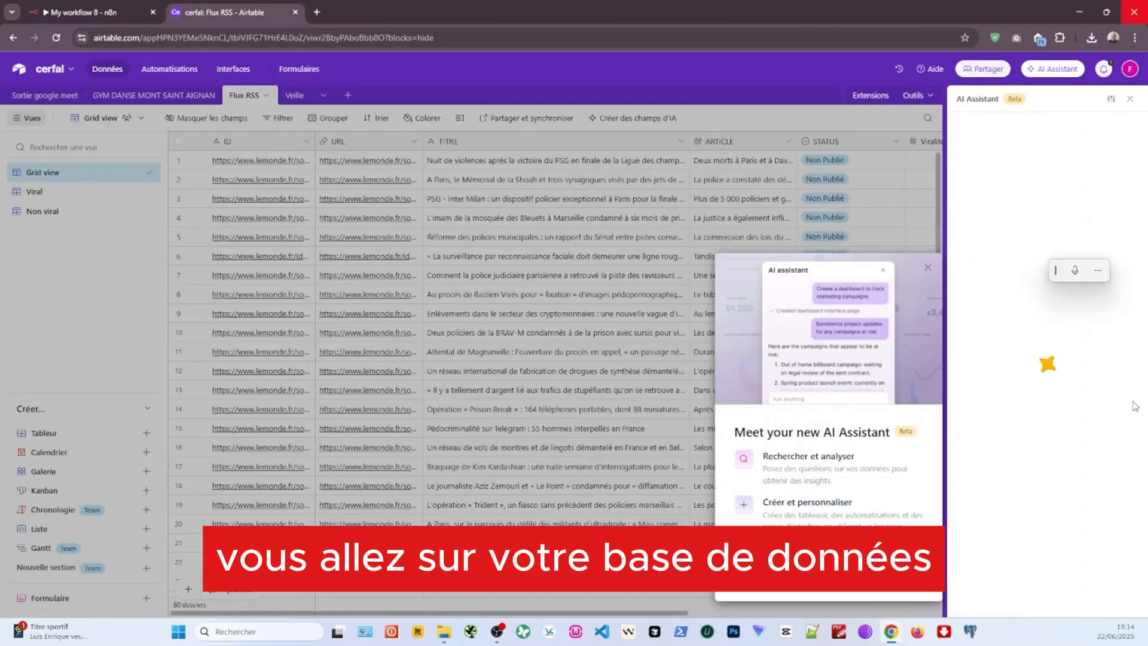
{"action": "left_click", "coordinate": [1130, 99]}
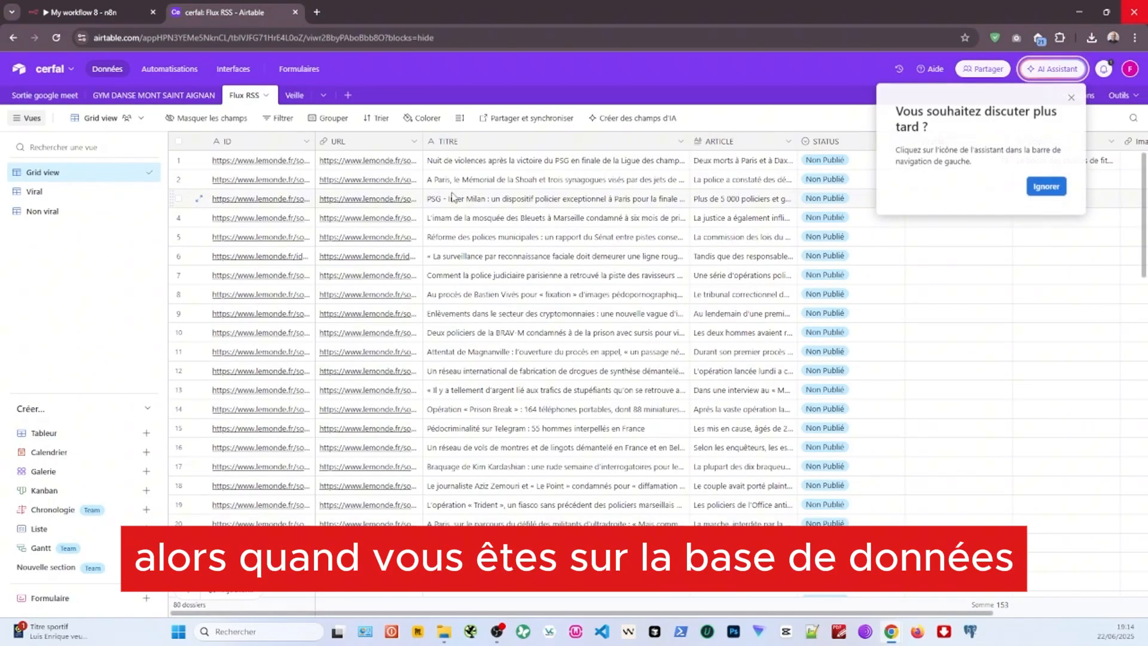
{"action": "left_click", "coordinate": [1071, 97]}
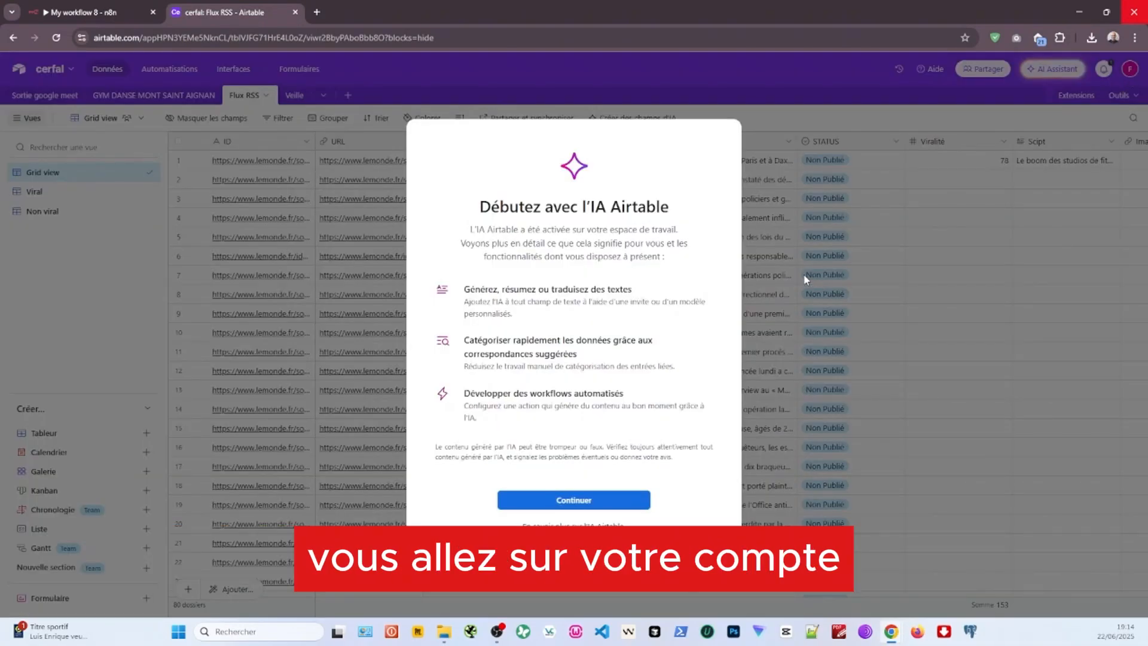
{"action": "left_click", "coordinate": [619, 506]}
Open the personal access tokens page (Jetons d'accès personnels) in the account's Espace constructeur
{"action": "left_click", "coordinate": [1127, 70]}
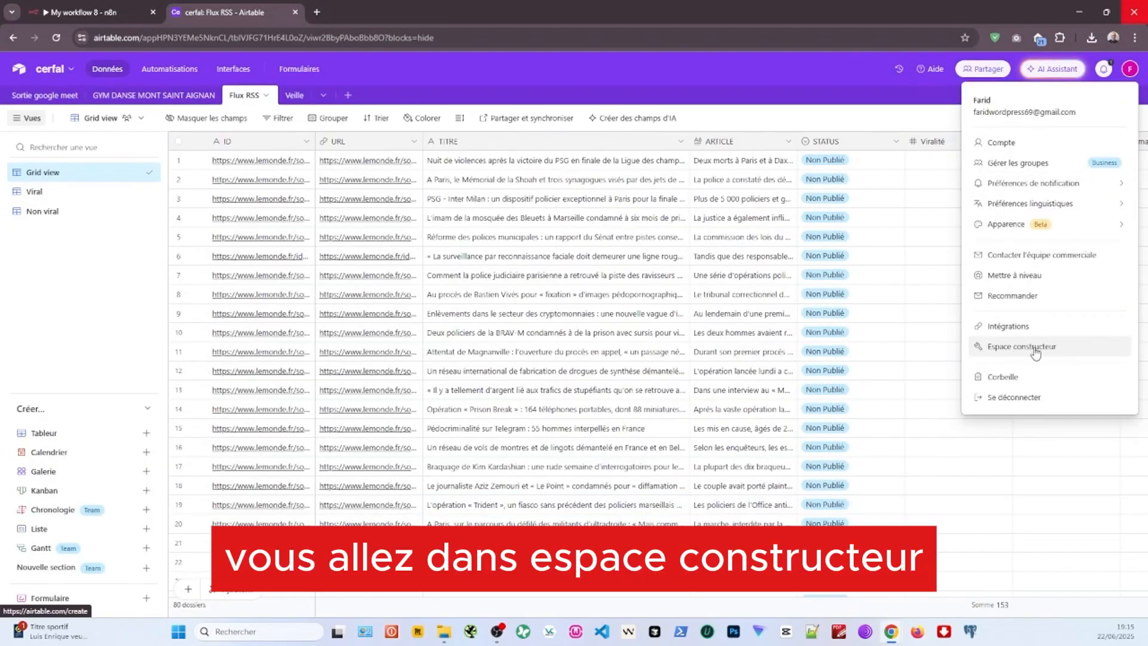
{"action": "left_click", "coordinate": [1001, 348]}
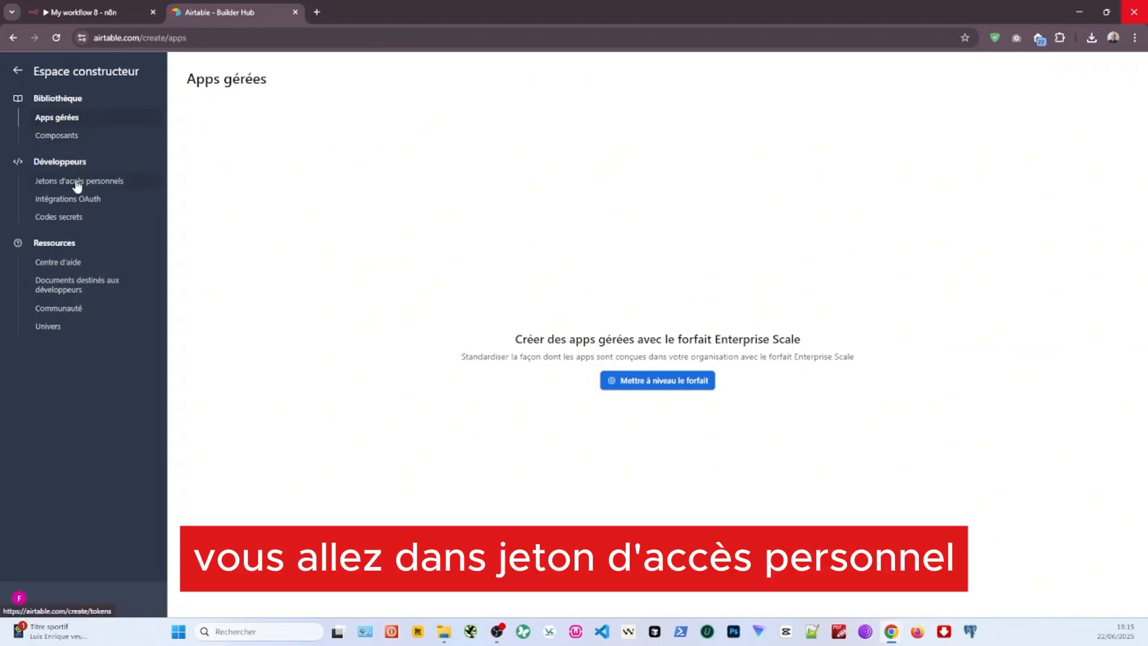
{"action": "left_click", "coordinate": [57, 182]}
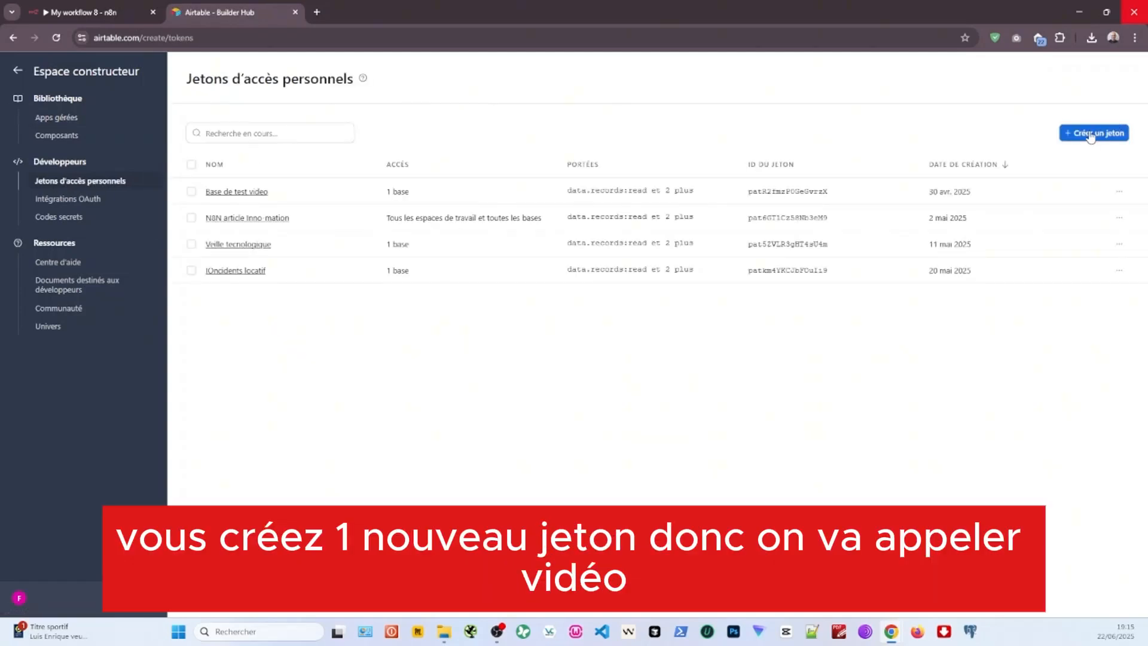
Start a new personal access token and name it "video youtube"
{"action": "left_click", "coordinate": [1091, 135]}
{"action": "type", "text": "video youtube"}
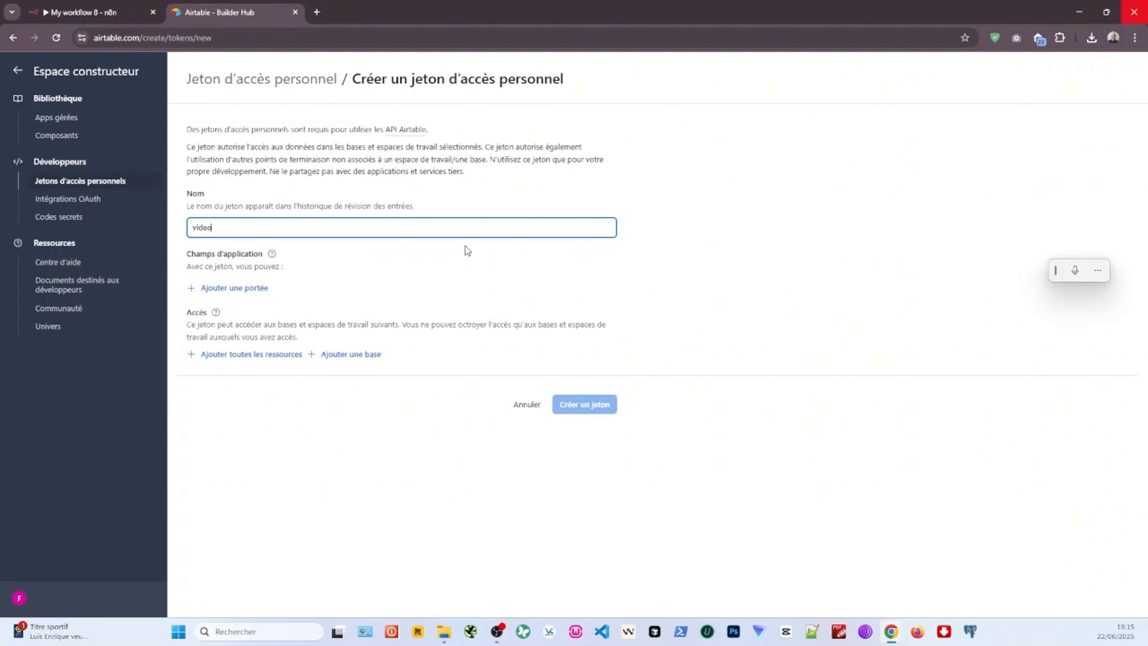
{"action": "left_click", "coordinate": [208, 276]}
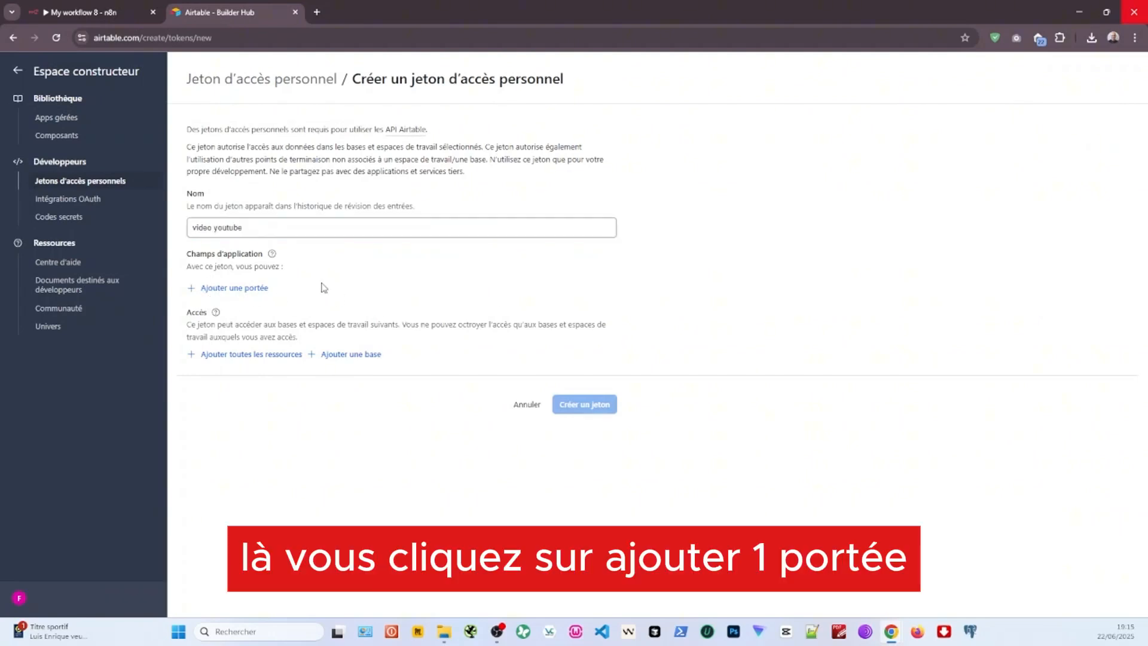
Add the scopes data.records:read, data.records:write and schema.bases:read to the token
{"action": "left_click", "coordinate": [233, 289]}
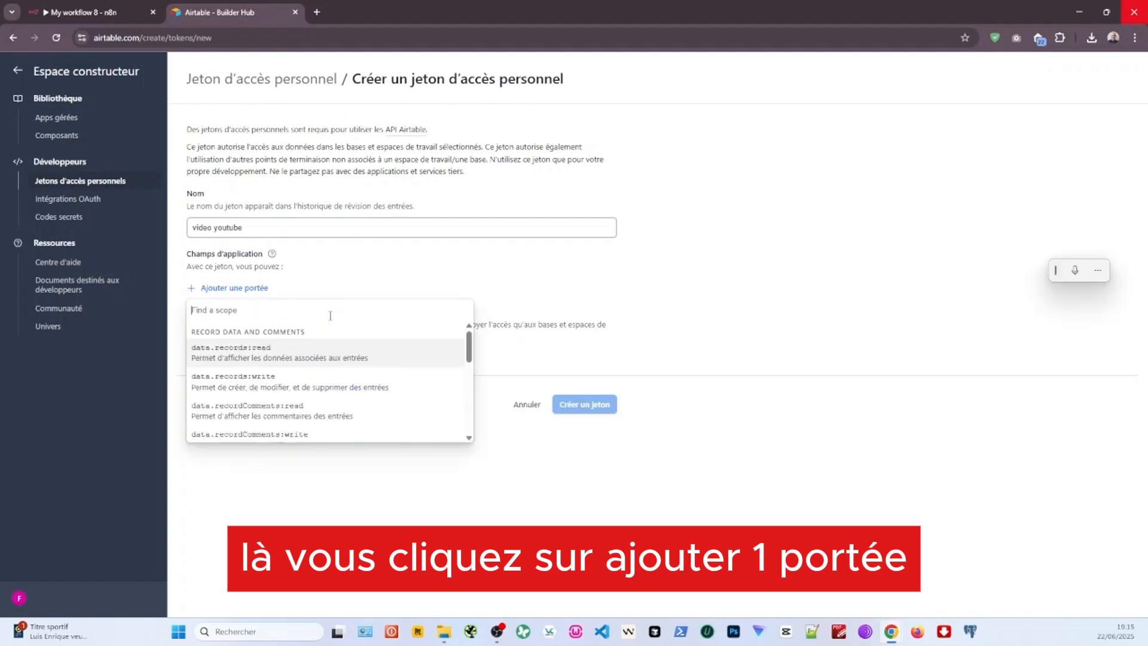
{"action": "left_click", "coordinate": [233, 358]}
{"action": "left_click", "coordinate": [237, 317]}
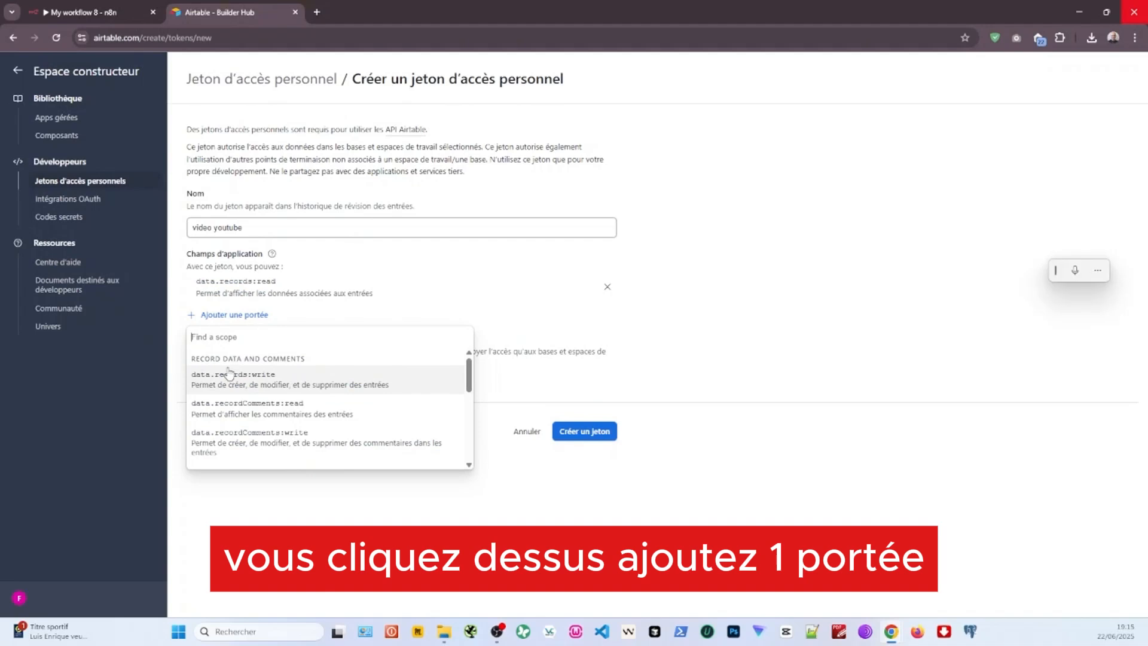
{"action": "left_click", "coordinate": [224, 383]}
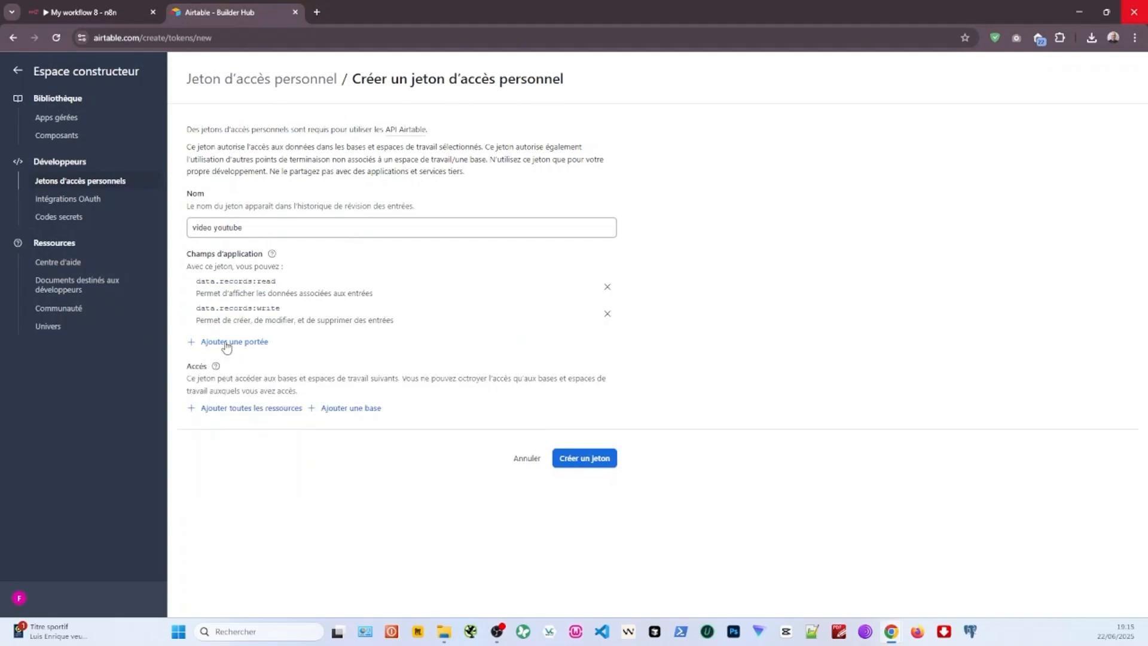
{"action": "left_click", "coordinate": [226, 346]}
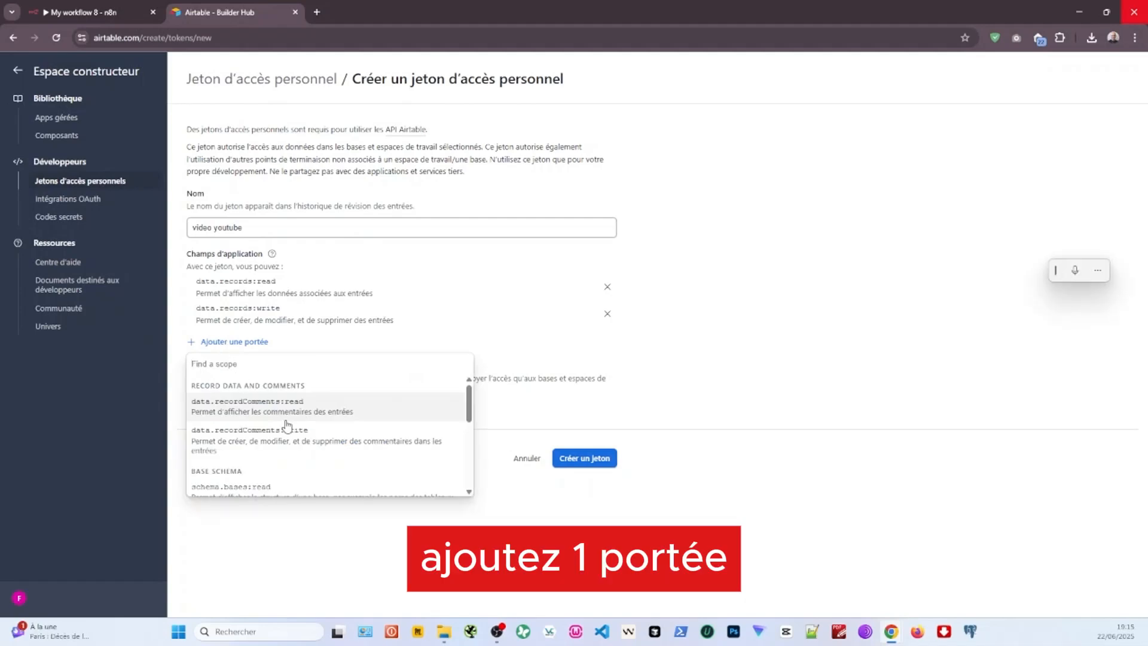
{"action": "scroll", "coordinate": [284, 427], "scroll_direction": "down", "scroll_amount": 3}
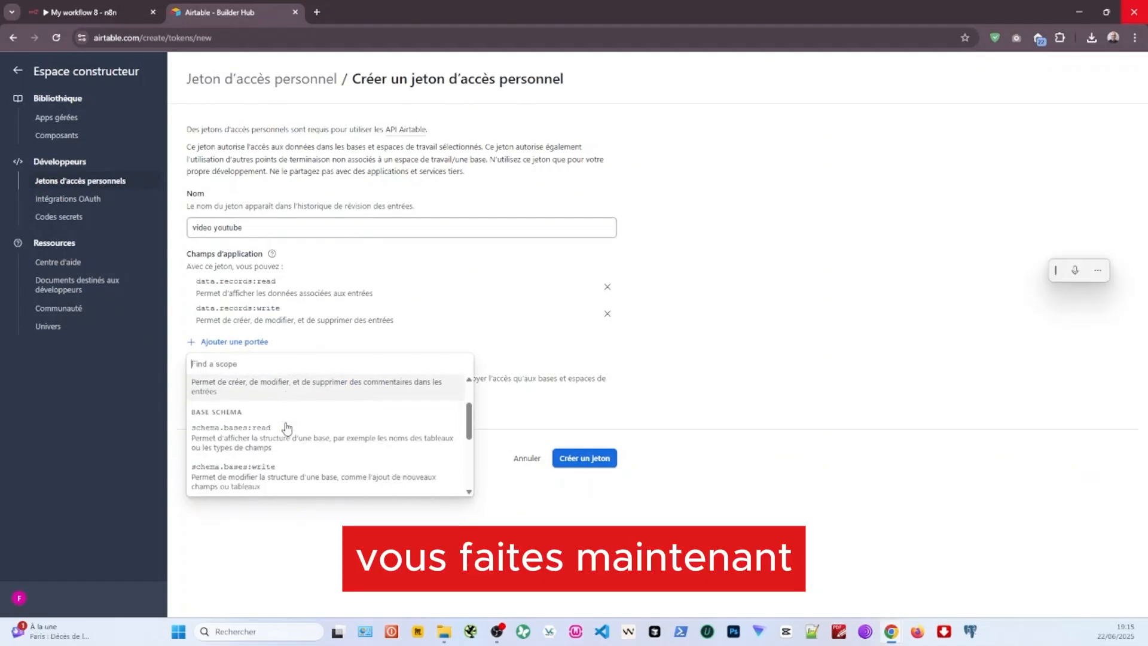
{"action": "left_click", "coordinate": [234, 435]}
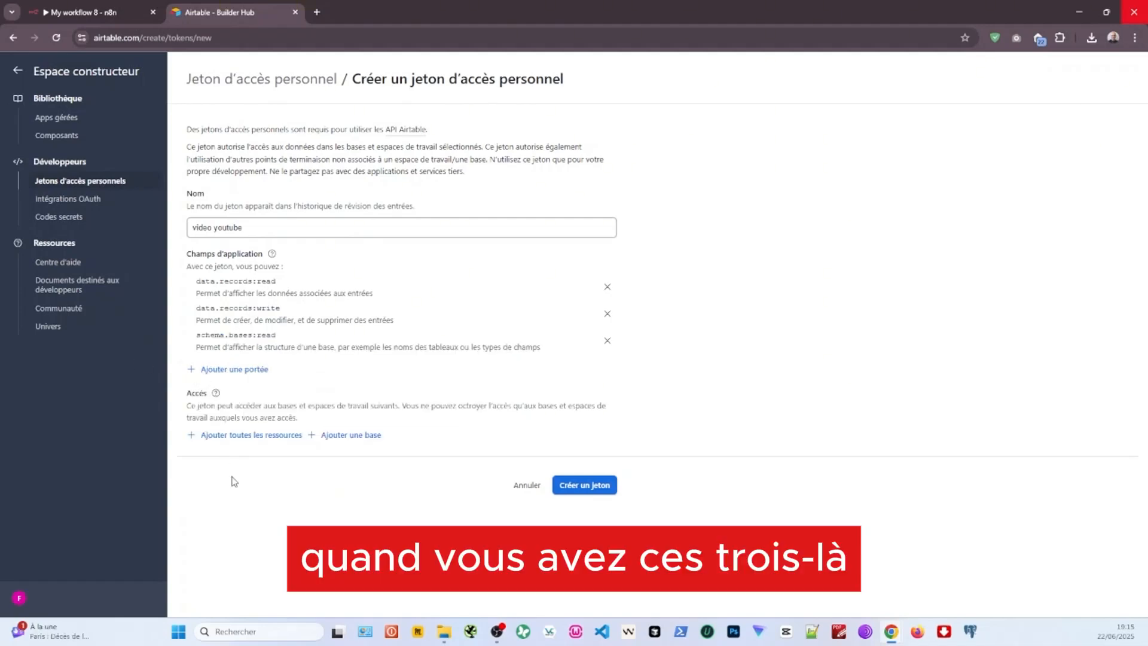
Give the token access to the Incidents locatif base, then create it and copy the generated token
{"action": "left_click", "coordinate": [352, 436]}
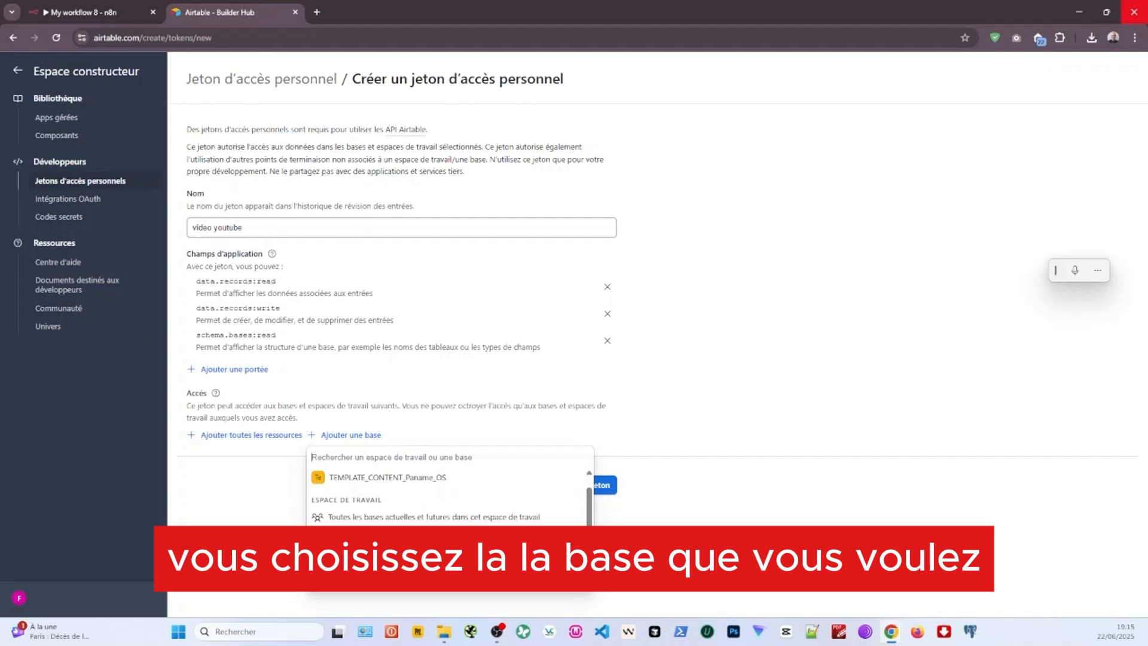
{"action": "left_click", "coordinate": [360, 539]}
{"action": "left_click", "coordinate": [585, 522]}
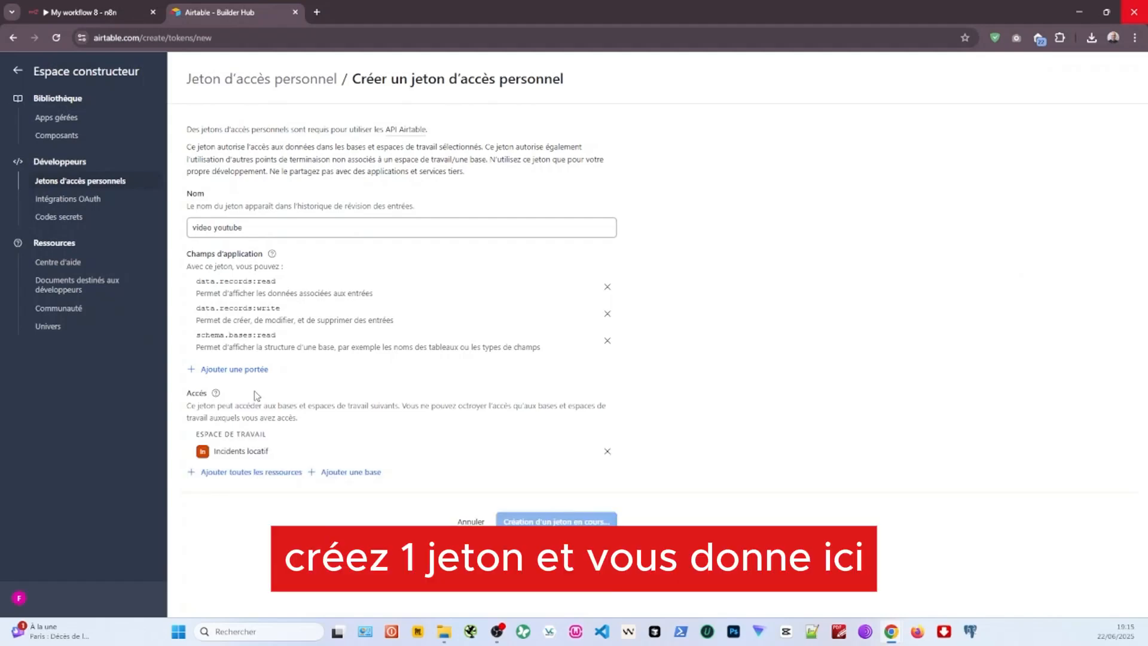
{"action": "left_click", "coordinate": [698, 366]}
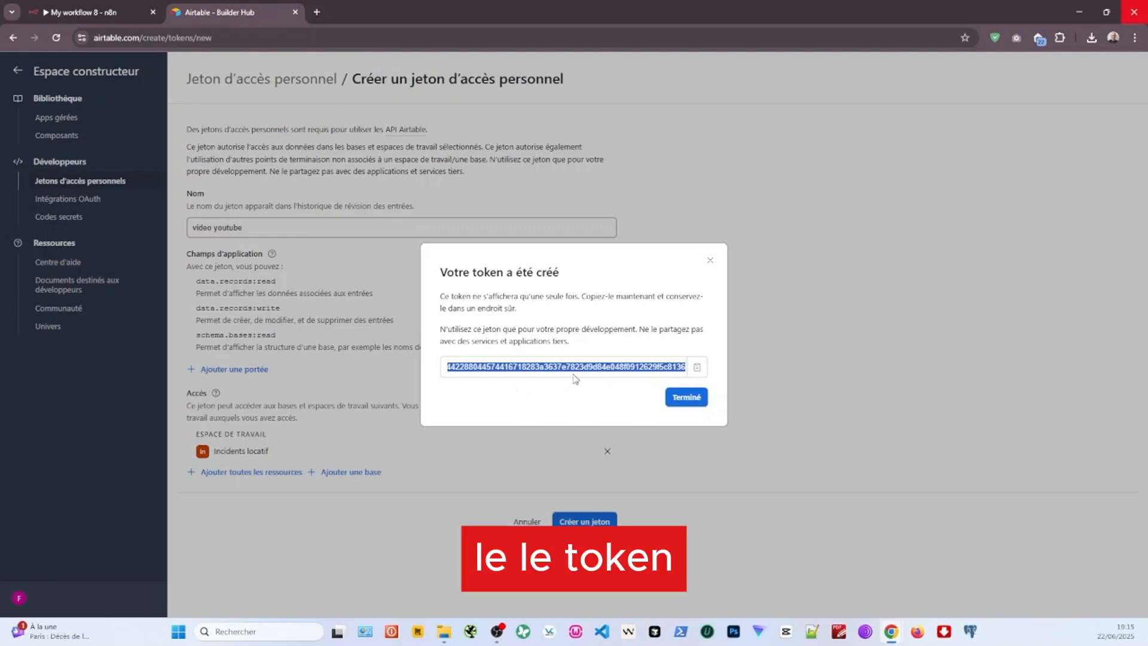
{"action": "left_click", "coordinate": [696, 367]}
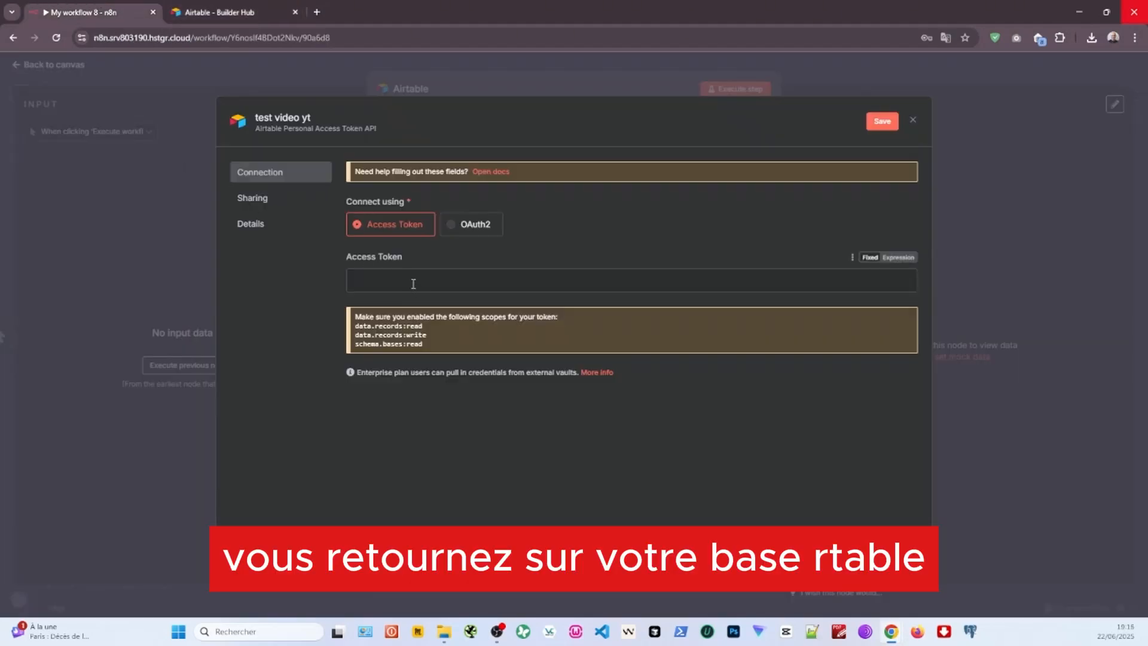
Back in n8n, paste the copied access token into the credential's Access Token field and save the credential
{"action": "left_click", "coordinate": [412, 276]}
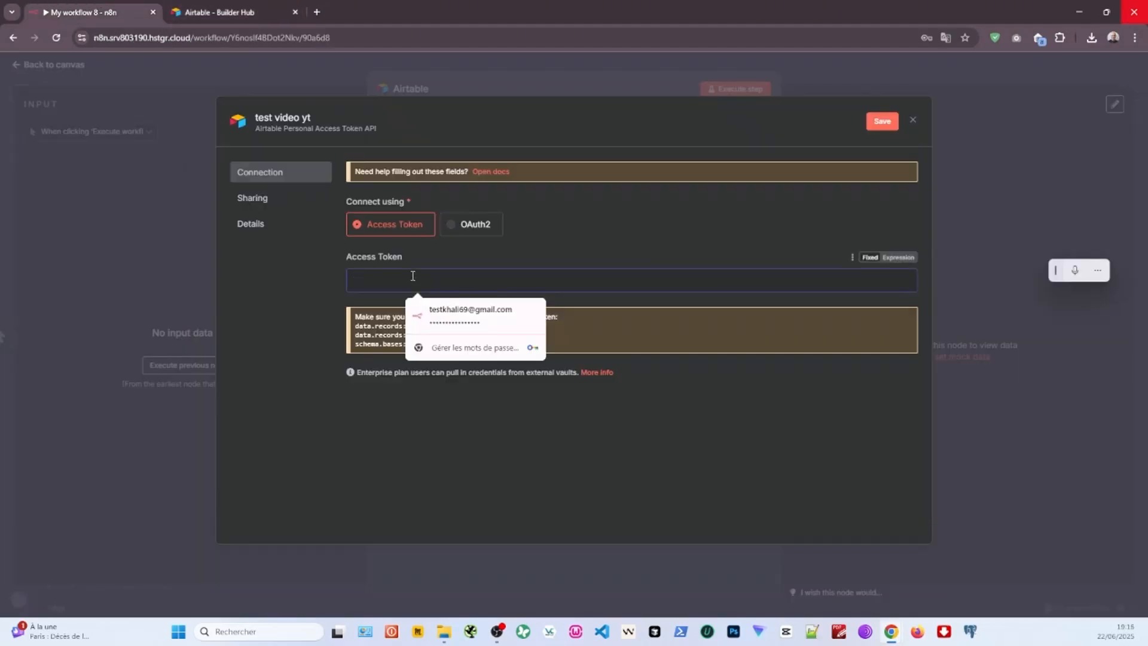
{"action": "key", "text": "ctrl+v"}
{"action": "left_click", "coordinate": [885, 125]}
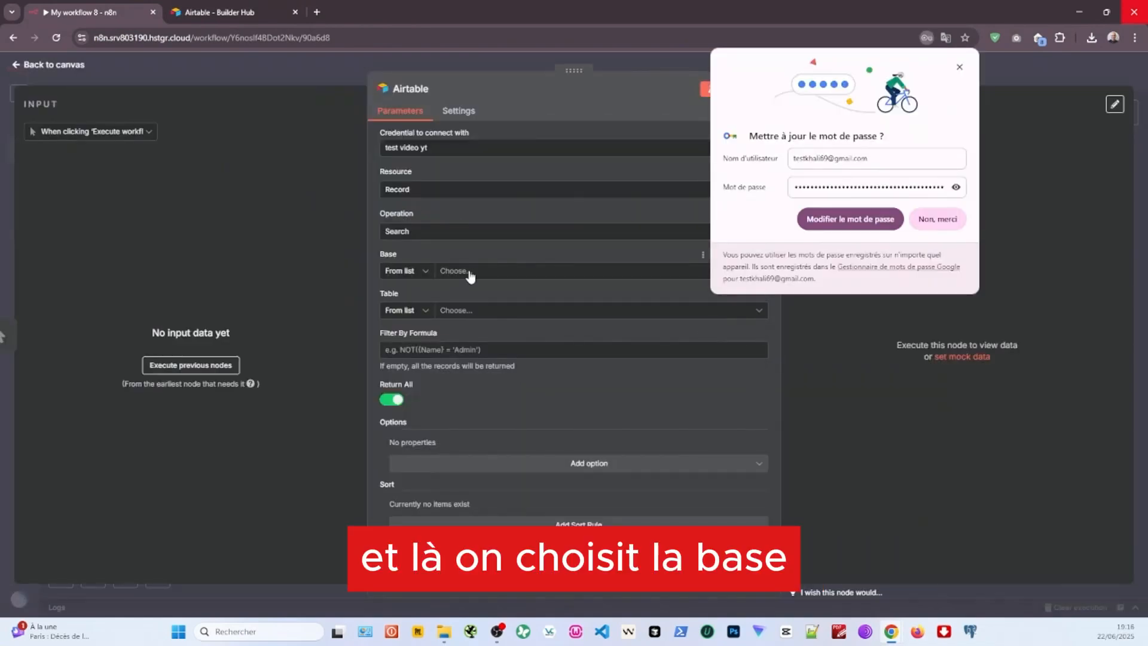
Set the Airtable node to the Incidents locatif base and Locataire table, then execute it and return to the canvas
{"action": "left_click", "coordinate": [469, 272]}
{"action": "left_click", "coordinate": [428, 323]}
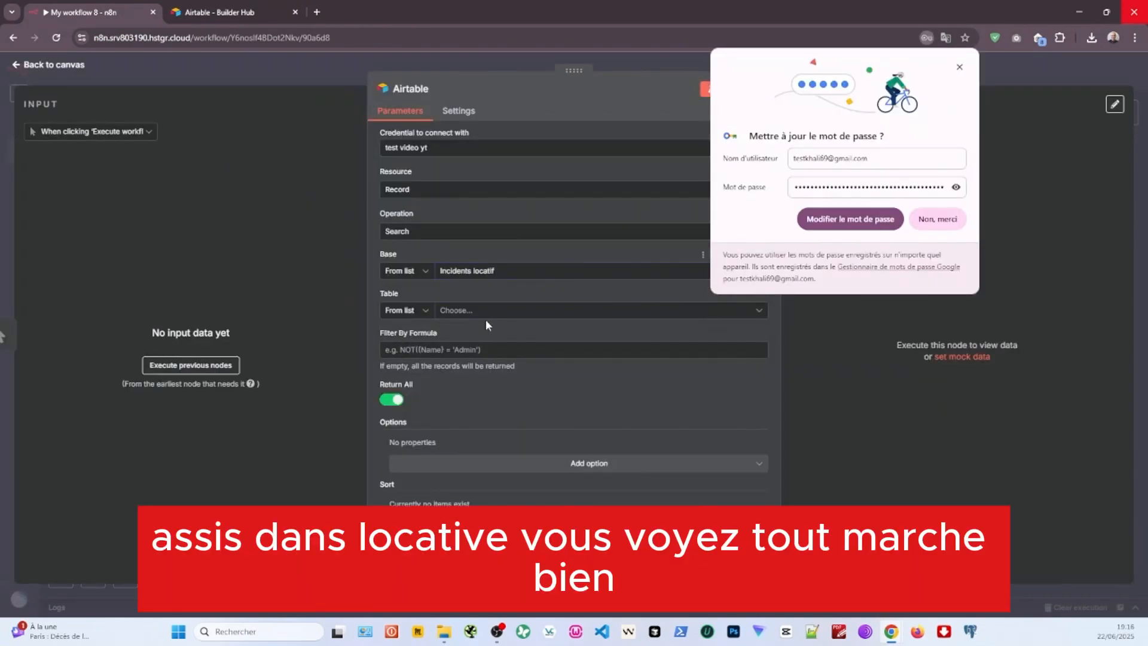
{"action": "left_click", "coordinate": [483, 312]}
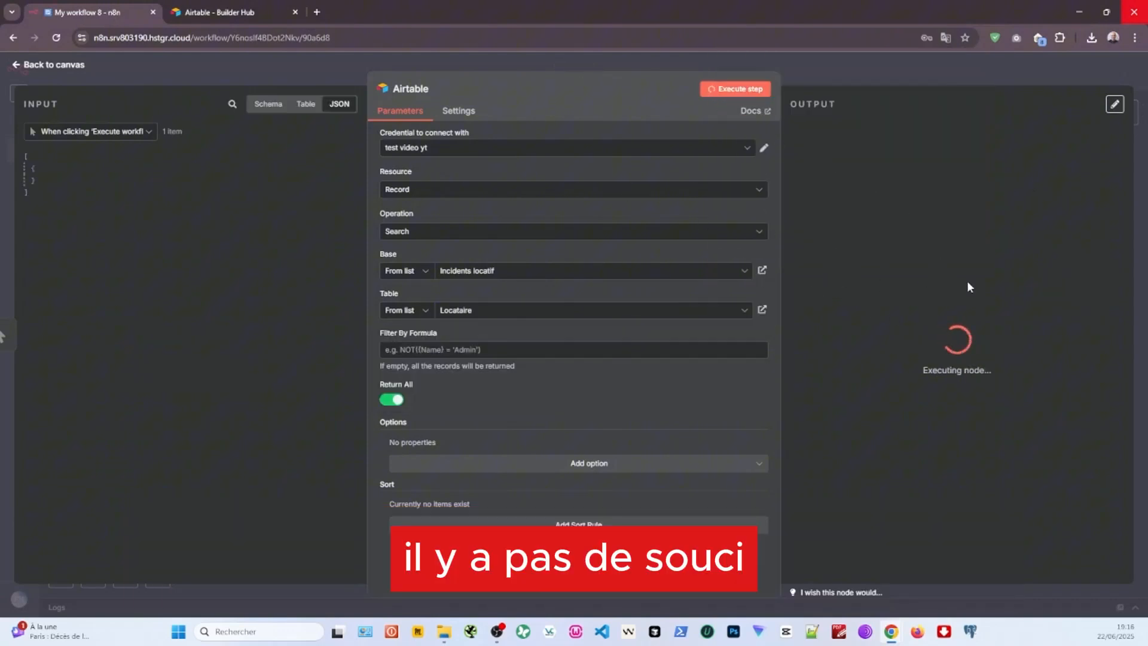
{"action": "left_click", "coordinate": [654, 59]}
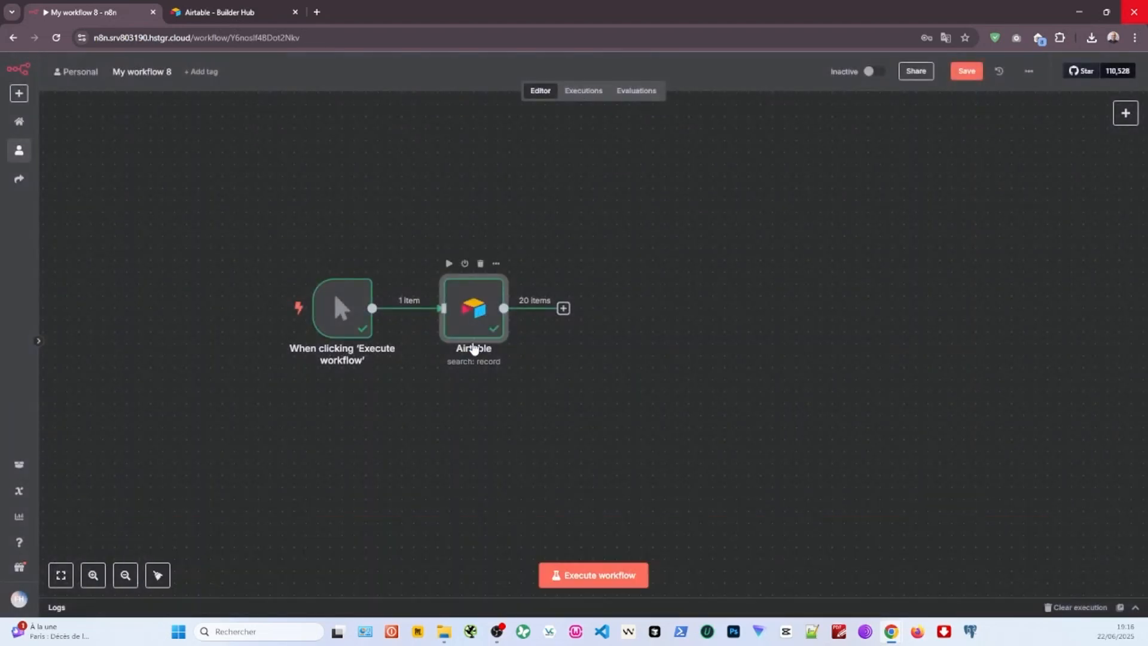
Delete the Airtable node from the workflow
{"action": "left_click_drag", "start_coordinate": [482, 312], "coordinate": [637, 217]}
{"action": "left_click", "coordinate": [497, 264]}
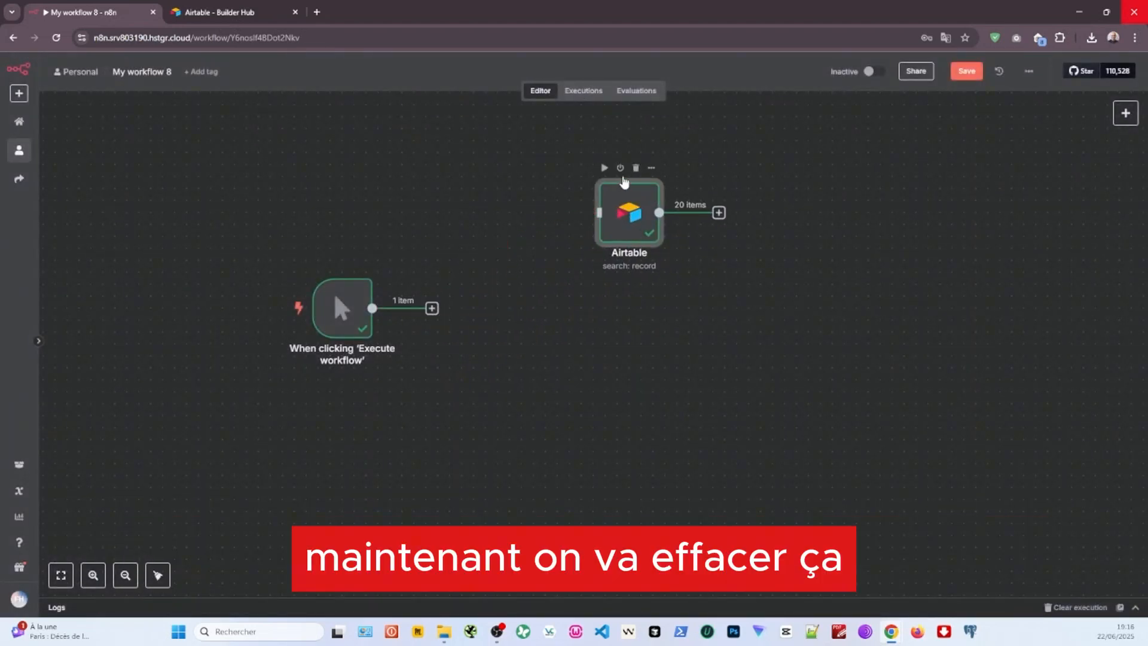
{"action": "left_click", "coordinate": [635, 170]}
Add an OpenAI node with the Message a model action to the workflow
{"action": "key", "text": "Tab"}
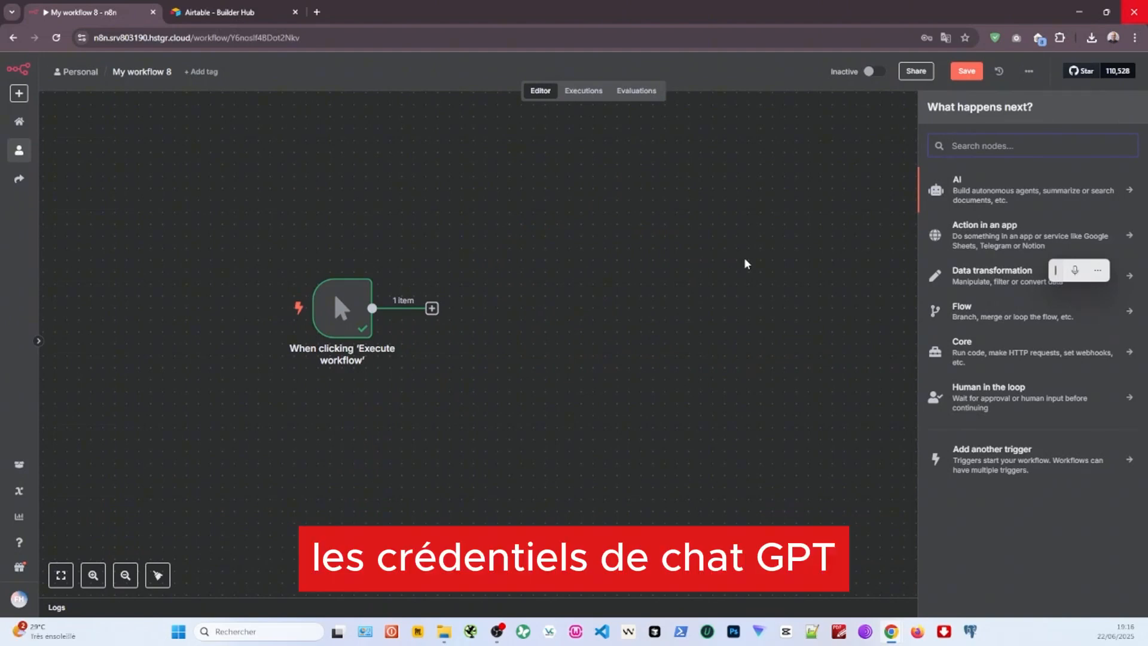
{"action": "left_click", "coordinate": [959, 196]}
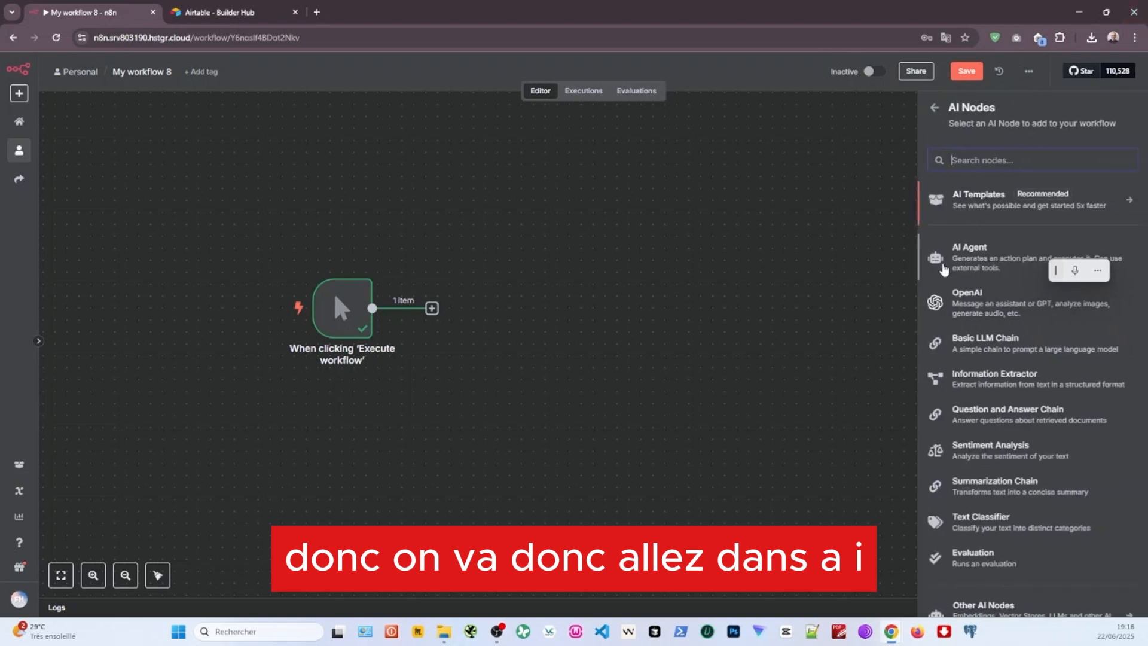
{"action": "left_click", "coordinate": [975, 302]}
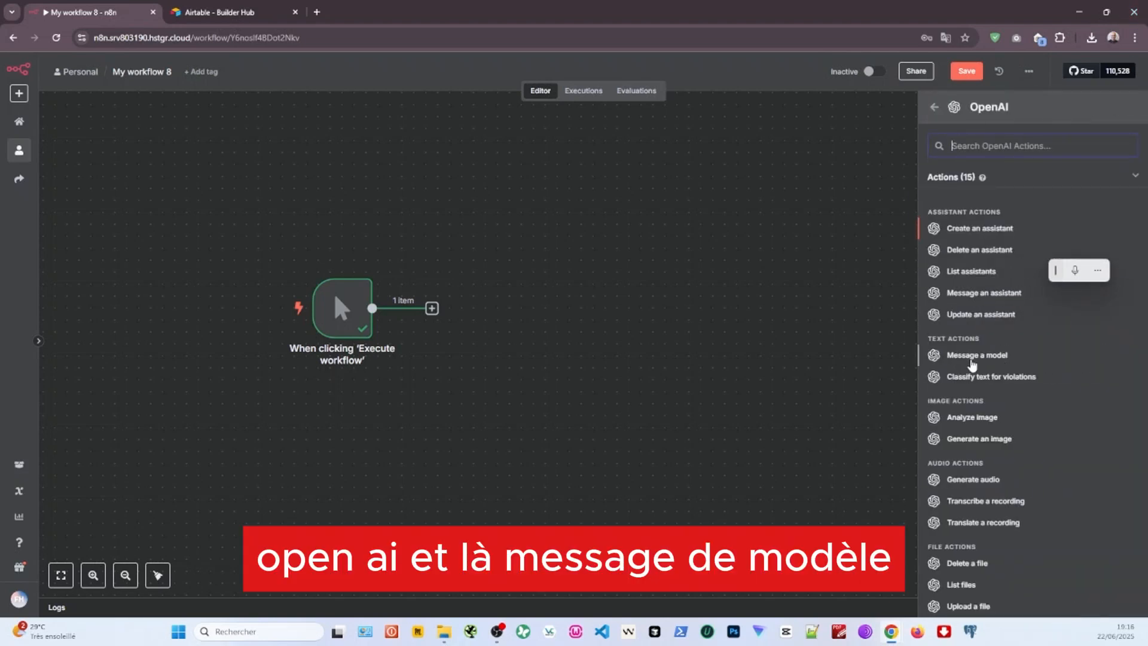
{"action": "left_click", "coordinate": [936, 355]}
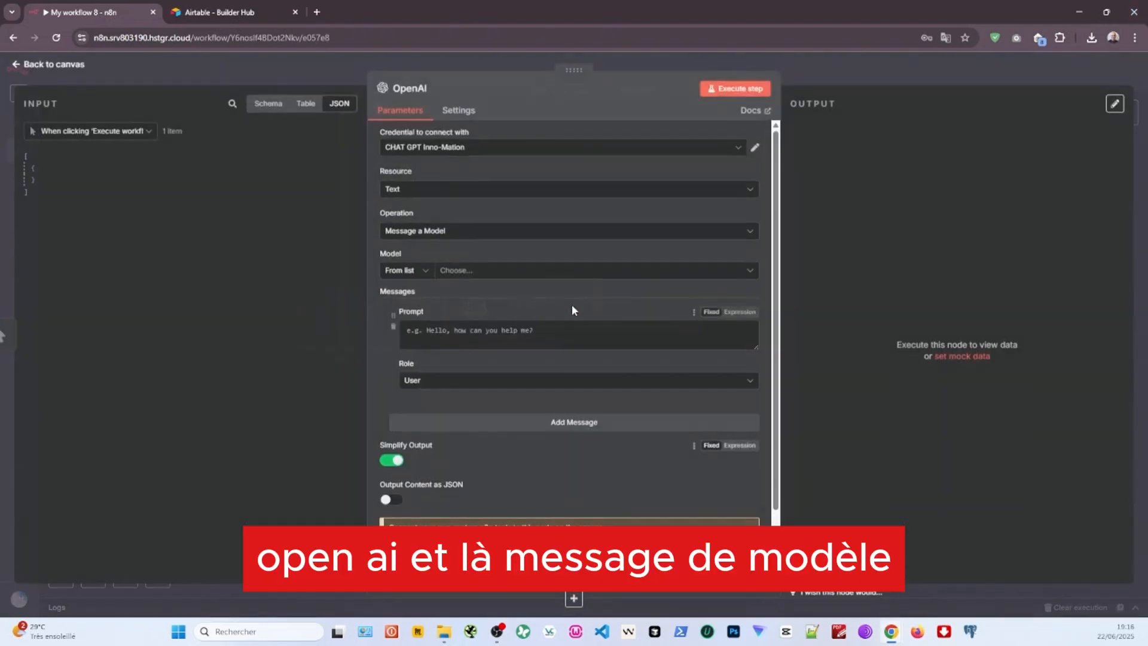
Start a new OpenAI credential for the node and follow its help docs to OpenAI's API documentation
{"action": "left_click", "coordinate": [489, 150]}
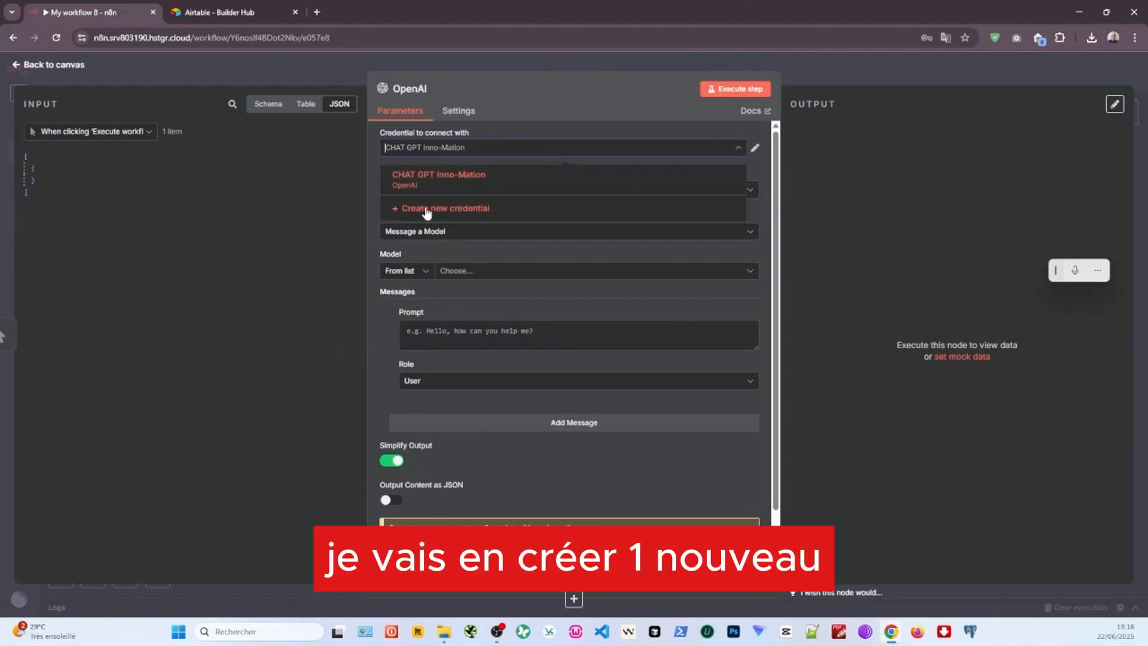
{"action": "left_click", "coordinate": [426, 210]}
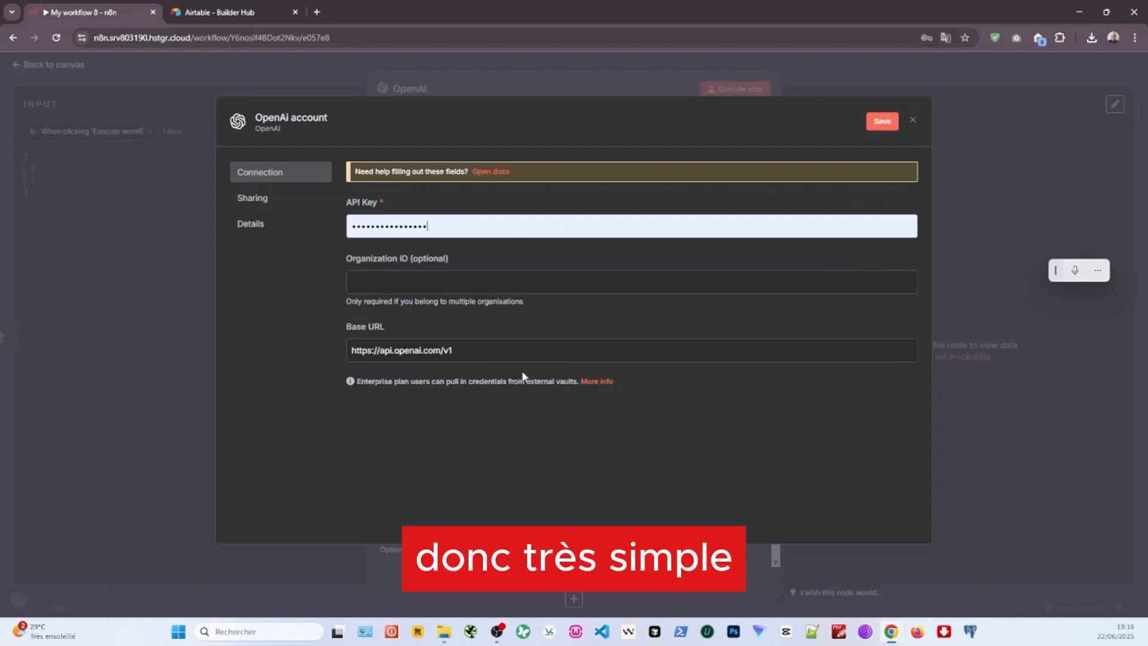
{"action": "left_click", "coordinate": [494, 173]}
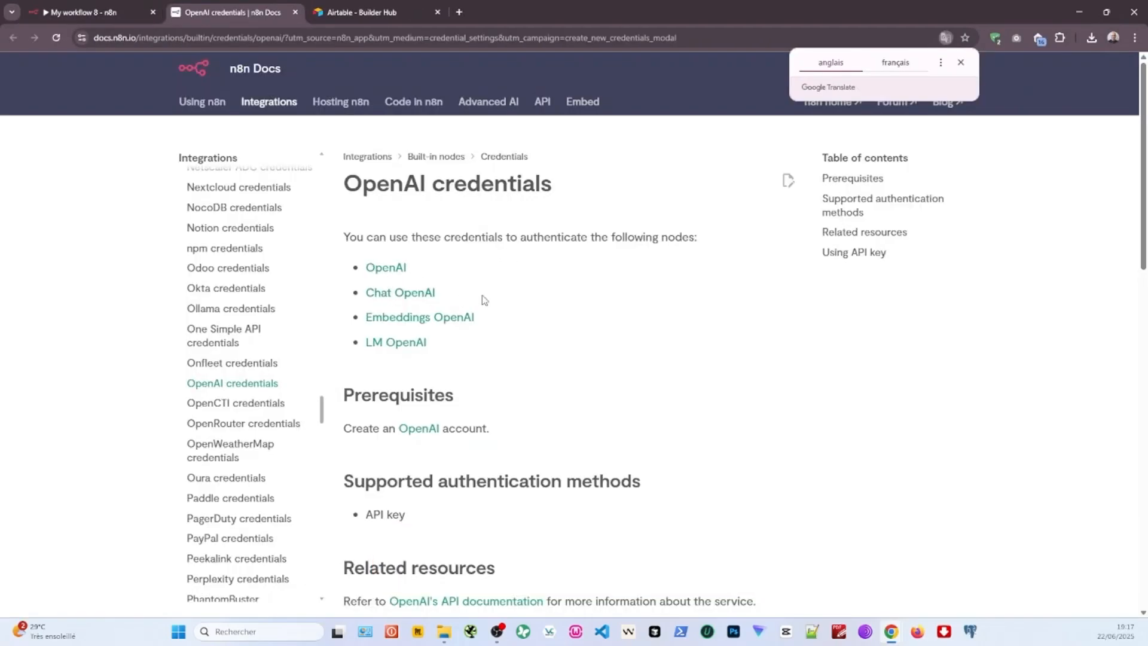
{"action": "scroll", "coordinate": [484, 299], "scroll_direction": "down", "scroll_amount": 5}
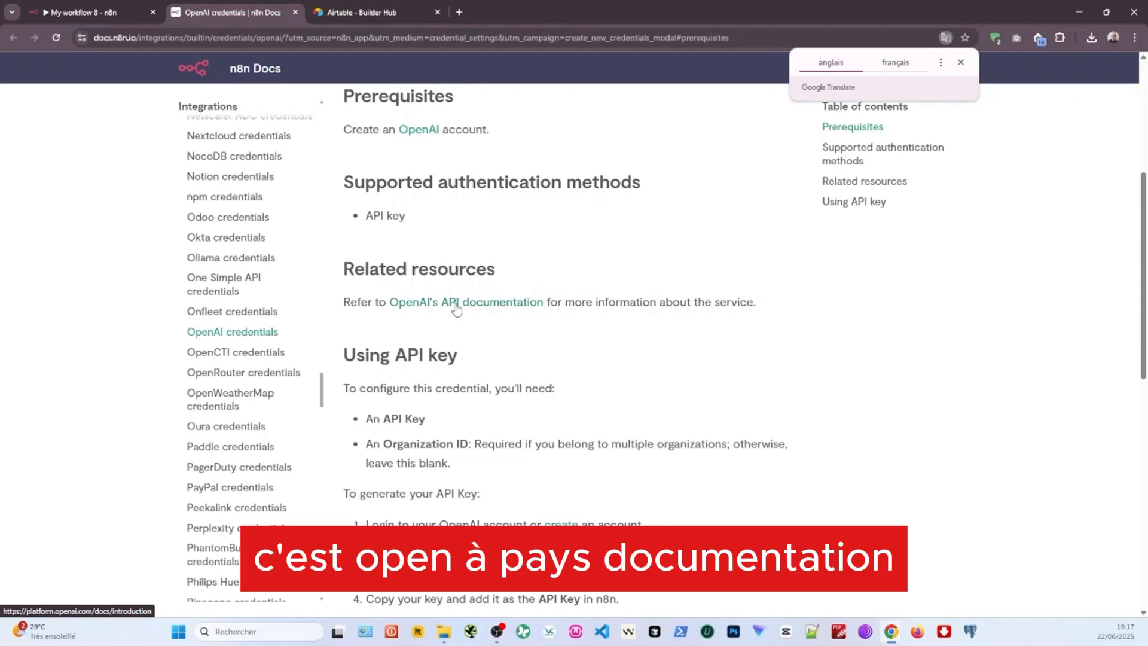
{"action": "left_click", "coordinate": [457, 308]}
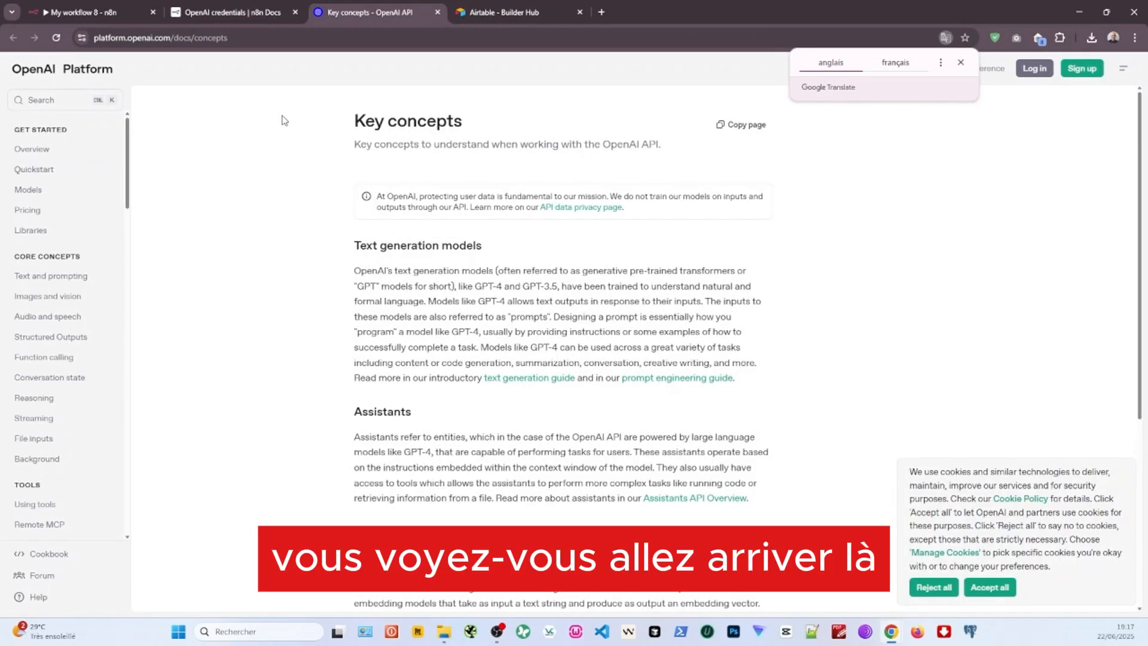
Log in to the OpenAI Platform and open the organization's API keys settings
{"action": "left_click", "coordinate": [961, 63]}
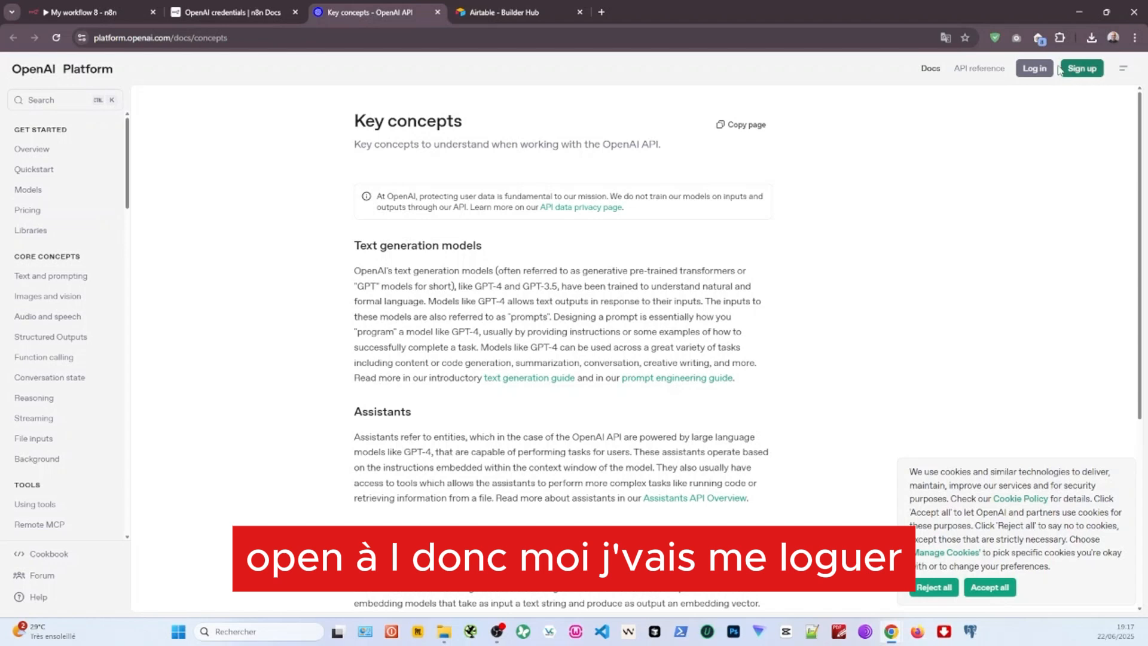
{"action": "left_click", "coordinate": [1034, 68]}
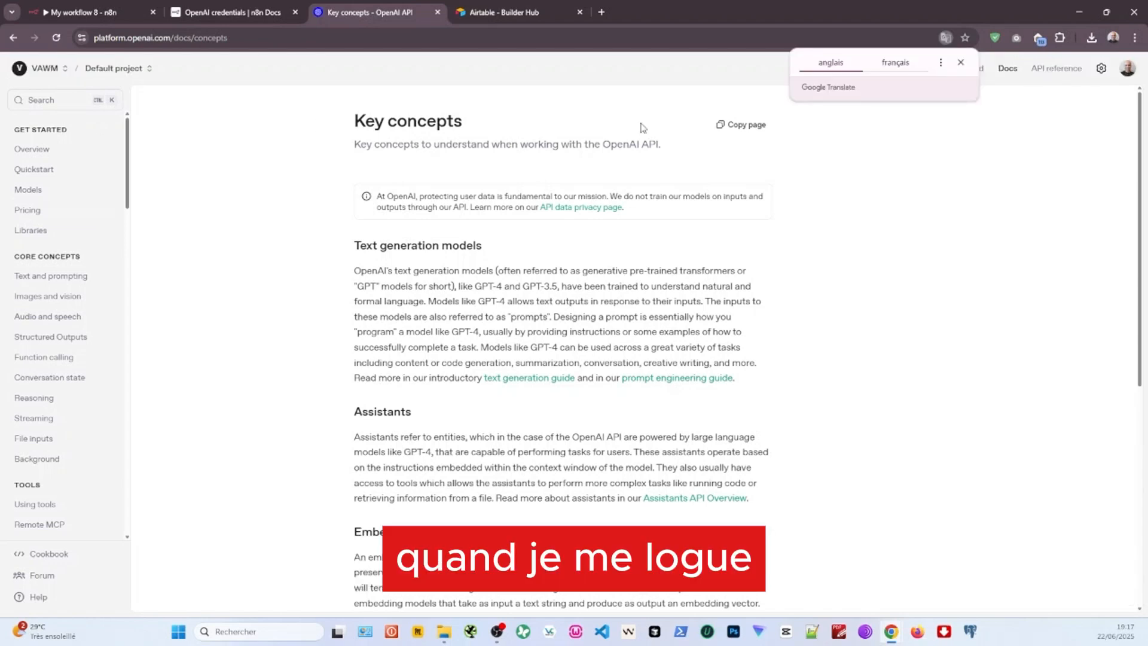
{"action": "left_click", "coordinate": [961, 63]}
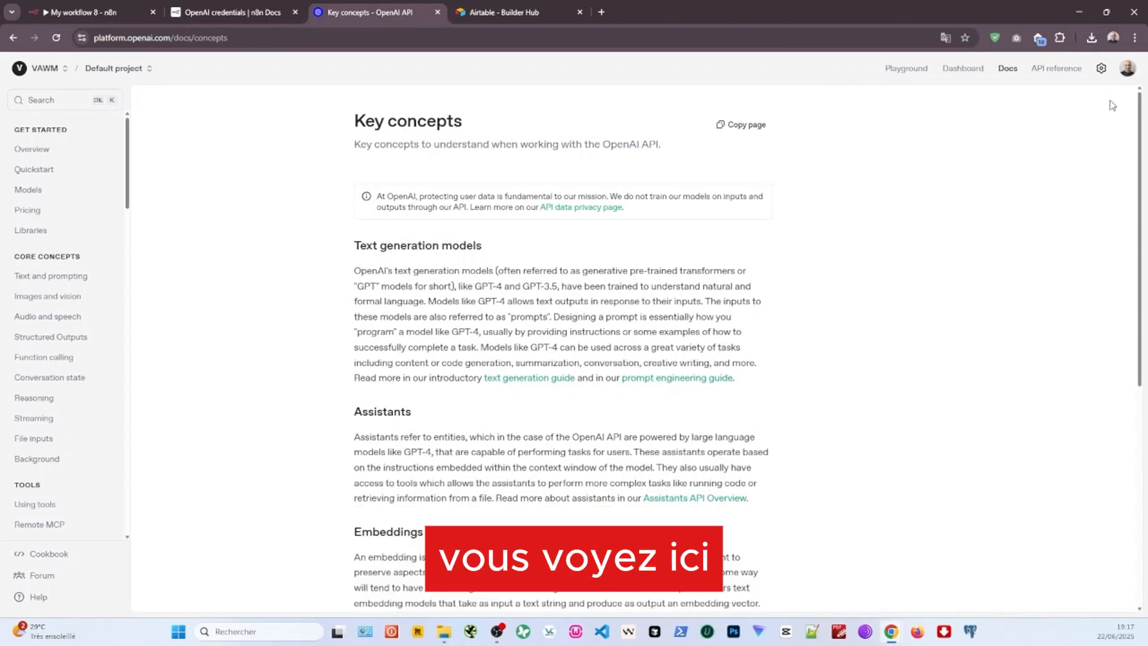
{"action": "left_click", "coordinate": [1100, 69]}
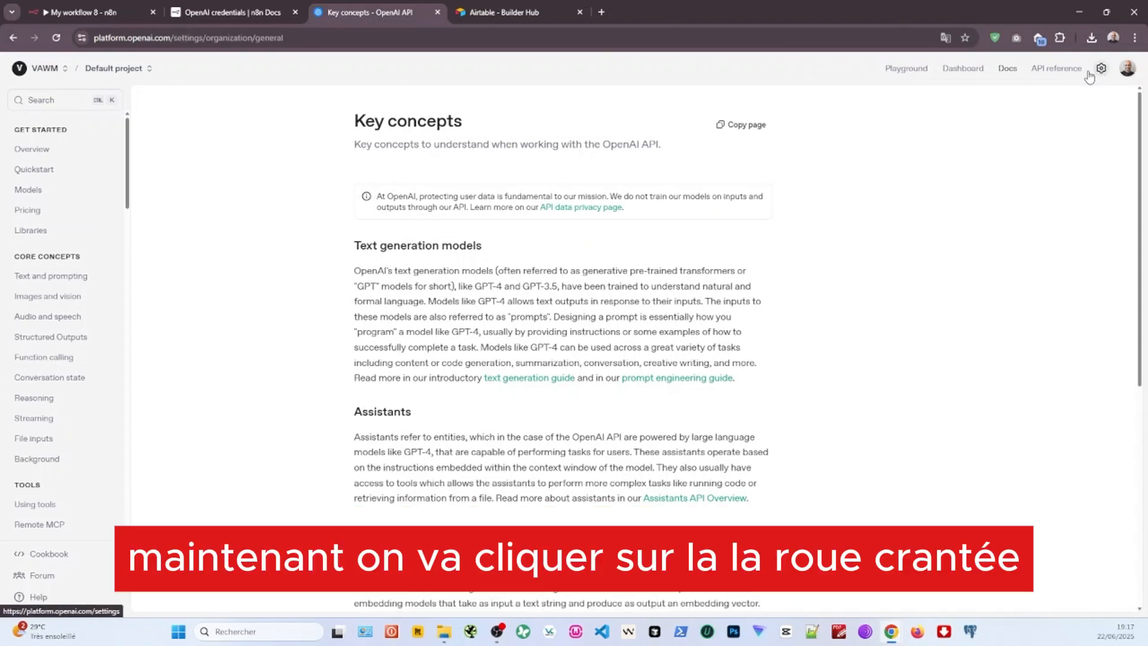
{"action": "left_click", "coordinate": [26, 187]}
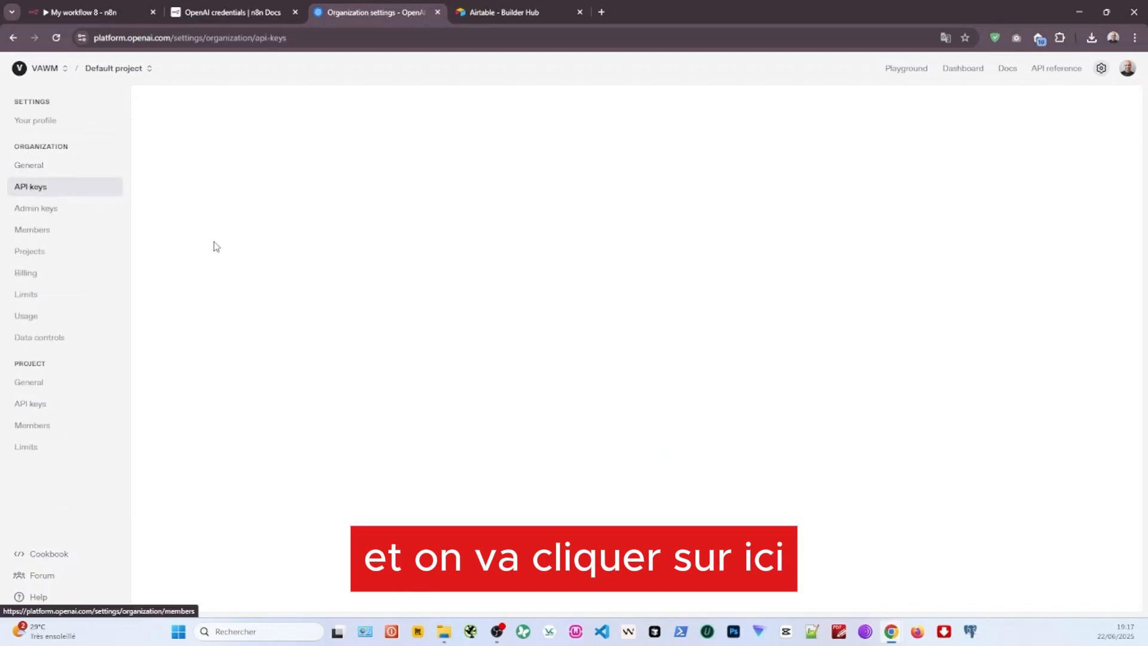
{"action": "scroll", "coordinate": [557, 361], "scroll_direction": "up", "scroll_amount": 3}
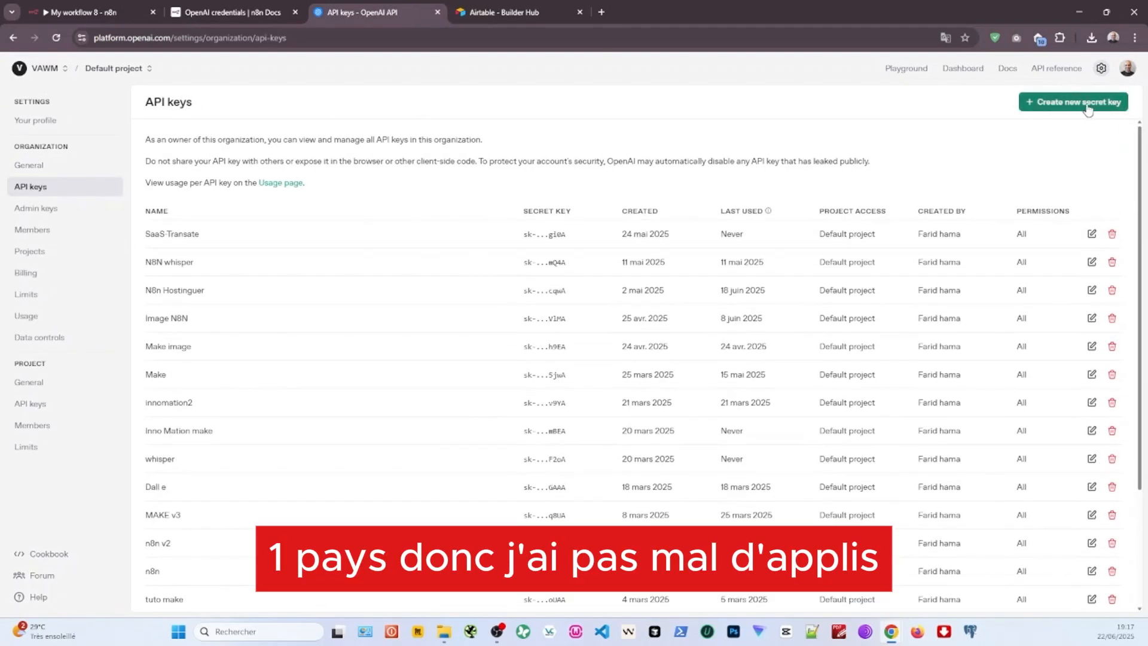
Create a secret key named "video youtube" in the Default project and copy the generated key
{"action": "left_click", "coordinate": [1058, 103]}
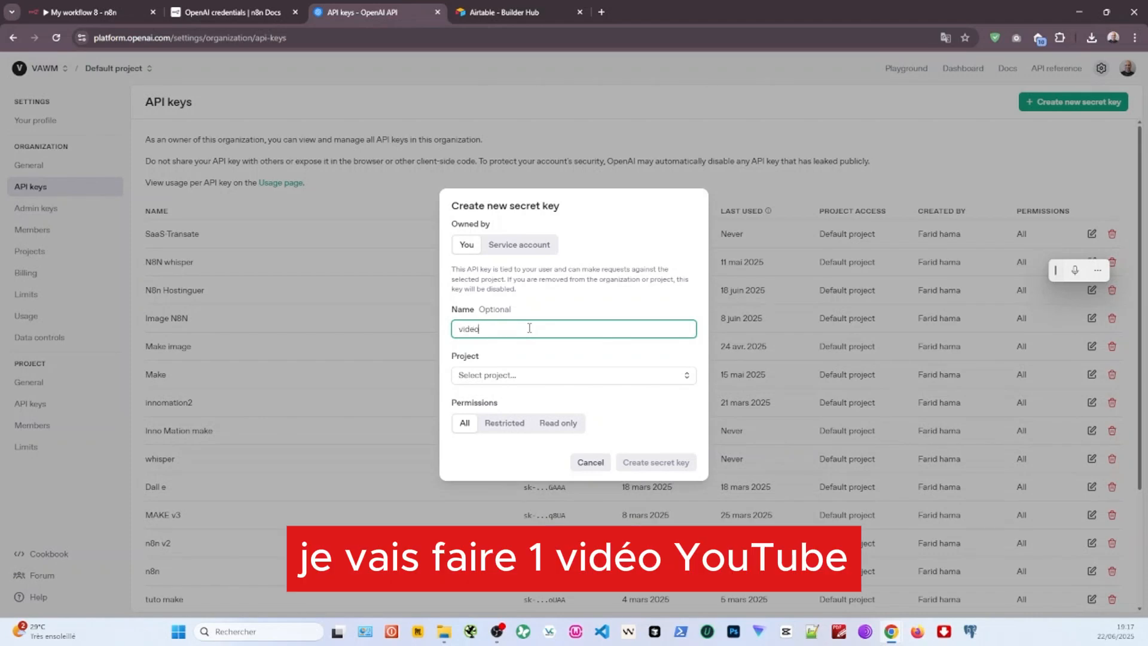
{"action": "type", "text": "video youtube"}
{"action": "left_click", "coordinate": [538, 375]}
{"action": "left_click", "coordinate": [541, 399]}
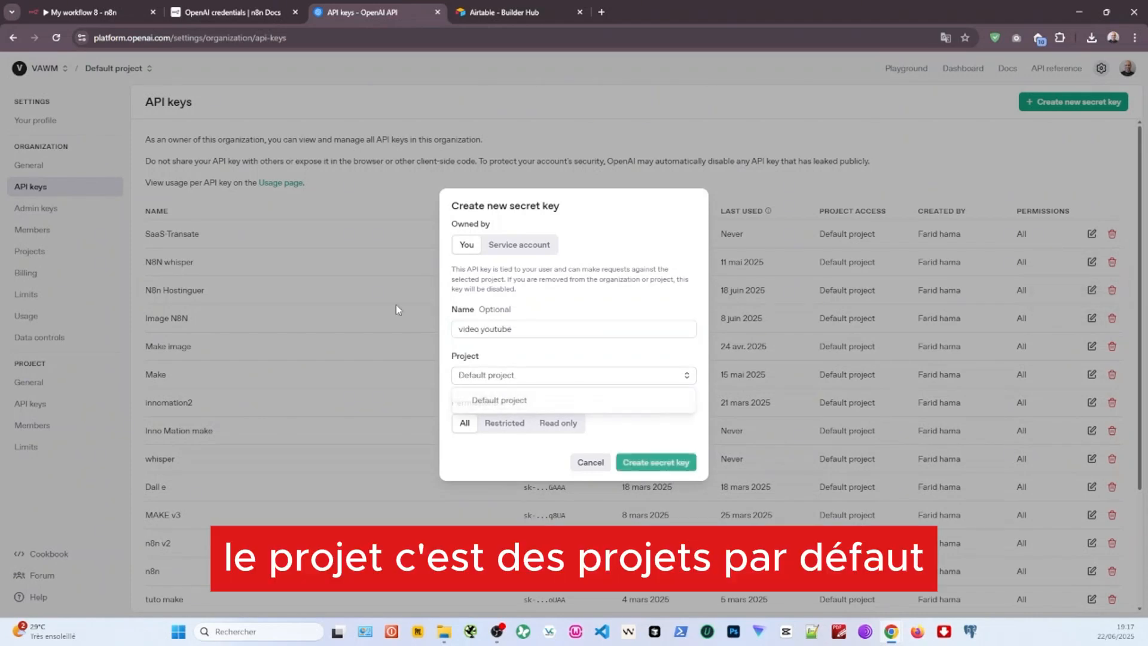
{"action": "left_click", "coordinate": [632, 458]}
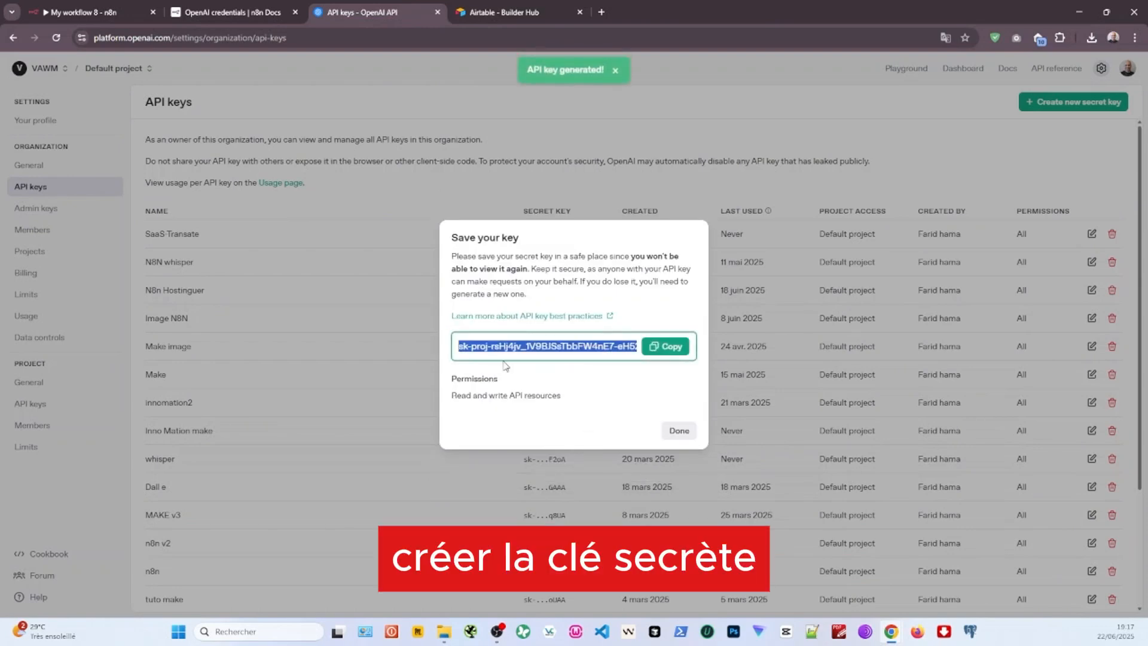
{"action": "left_click", "coordinate": [676, 350]}
{"action": "left_click", "coordinate": [677, 350]}
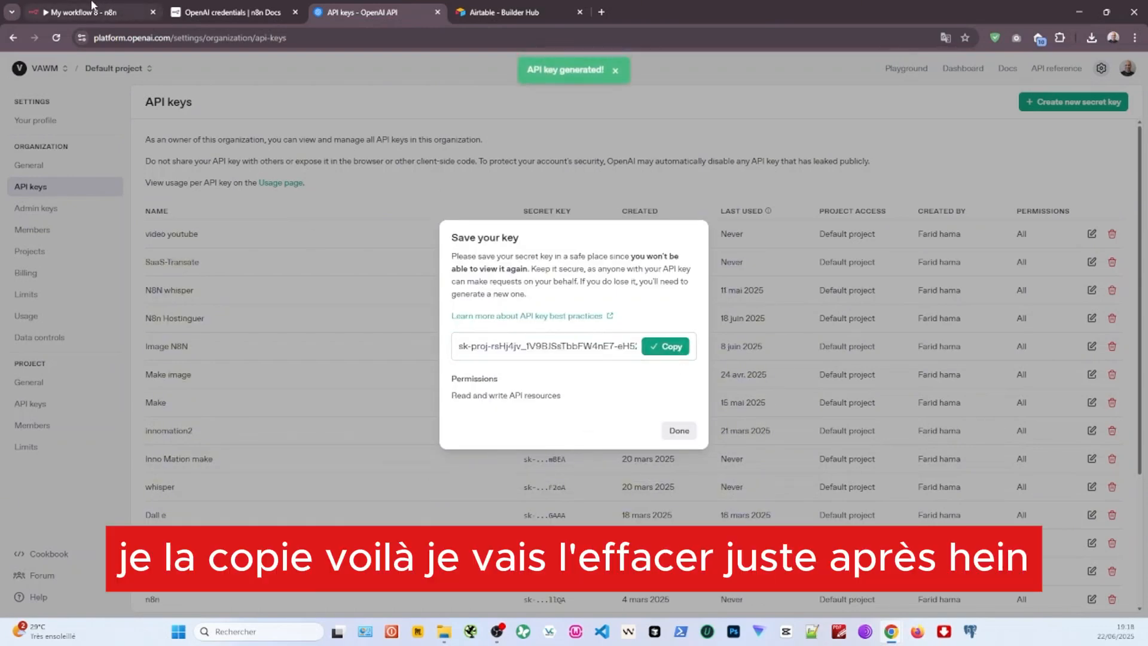
In n8n, paste the copied key into the OpenAI credential's API Key field and save it, then dismiss the key dialog on the OpenAI Platform
{"action": "left_click", "coordinate": [92, 6]}
{"action": "left_click_drag", "start_coordinate": [433, 227], "coordinate": [214, 237]}
{"action": "key", "text": "ctrl+v"}
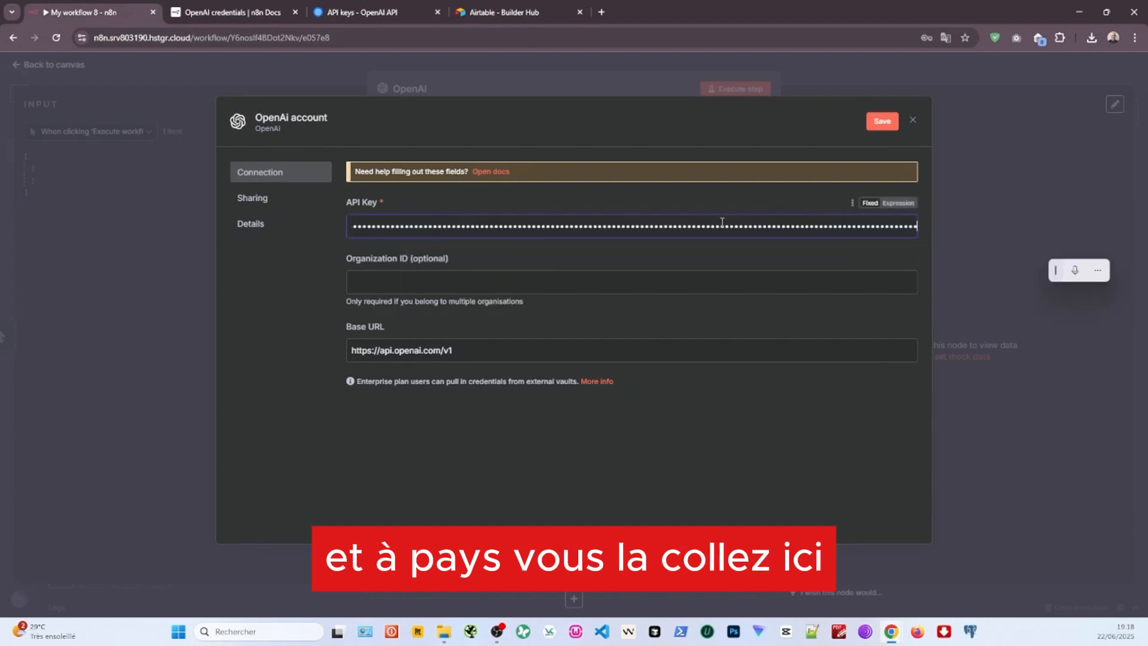
{"action": "left_click", "coordinate": [882, 121]}
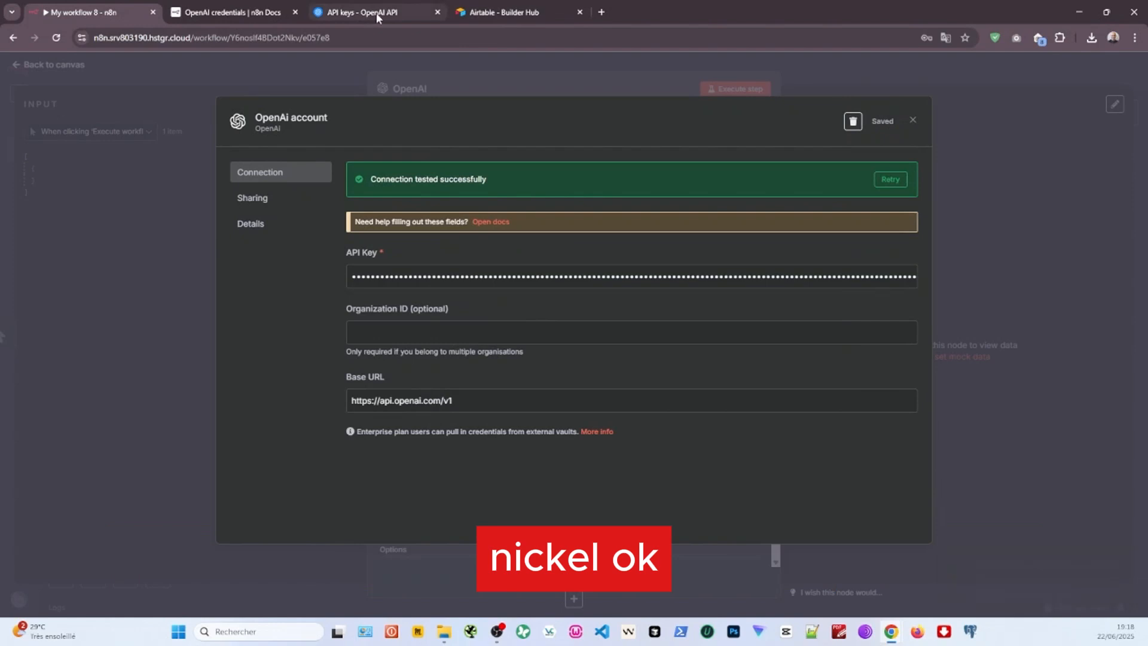
{"action": "left_click", "coordinate": [345, 8]}
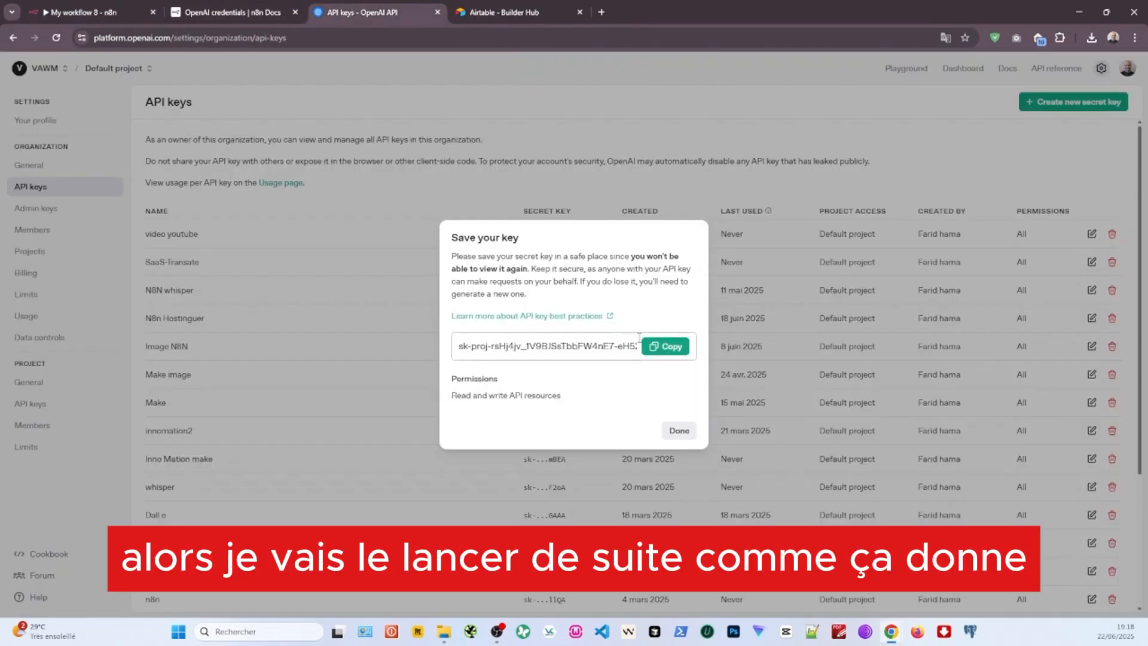
{"action": "left_click", "coordinate": [679, 431]}
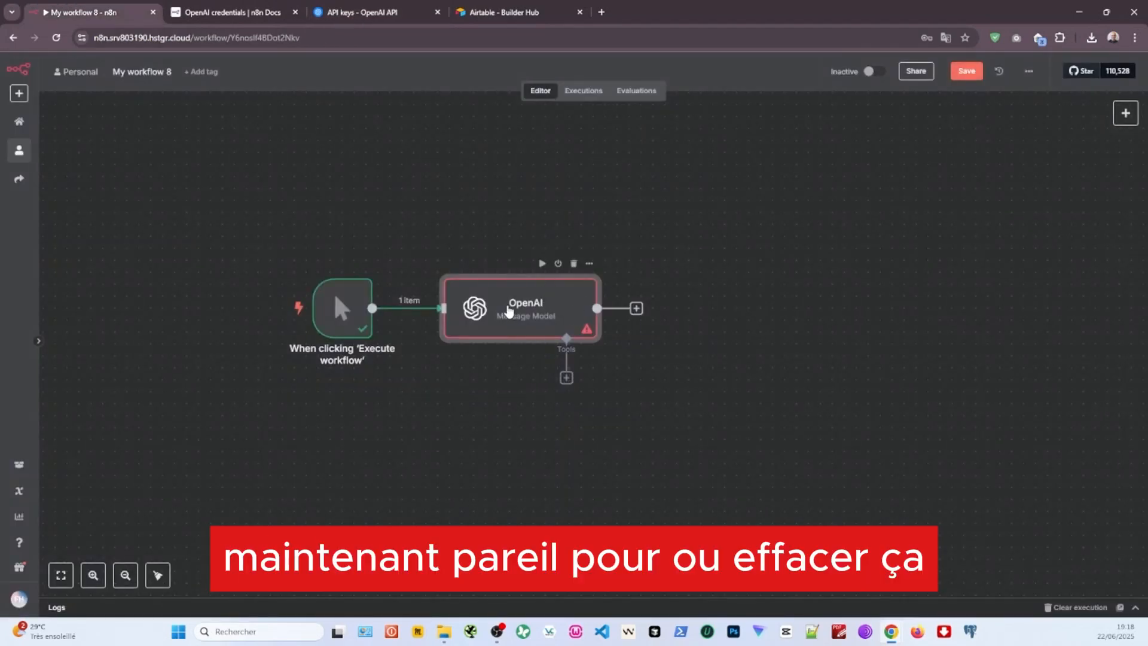
In n8n, delete the OpenAI node and add an Anthropic Chat Model in its place
{"action": "right_click", "coordinate": [508, 308]}
{"action": "key", "text": "Delete"}
{"action": "left_click", "coordinate": [430, 308]}
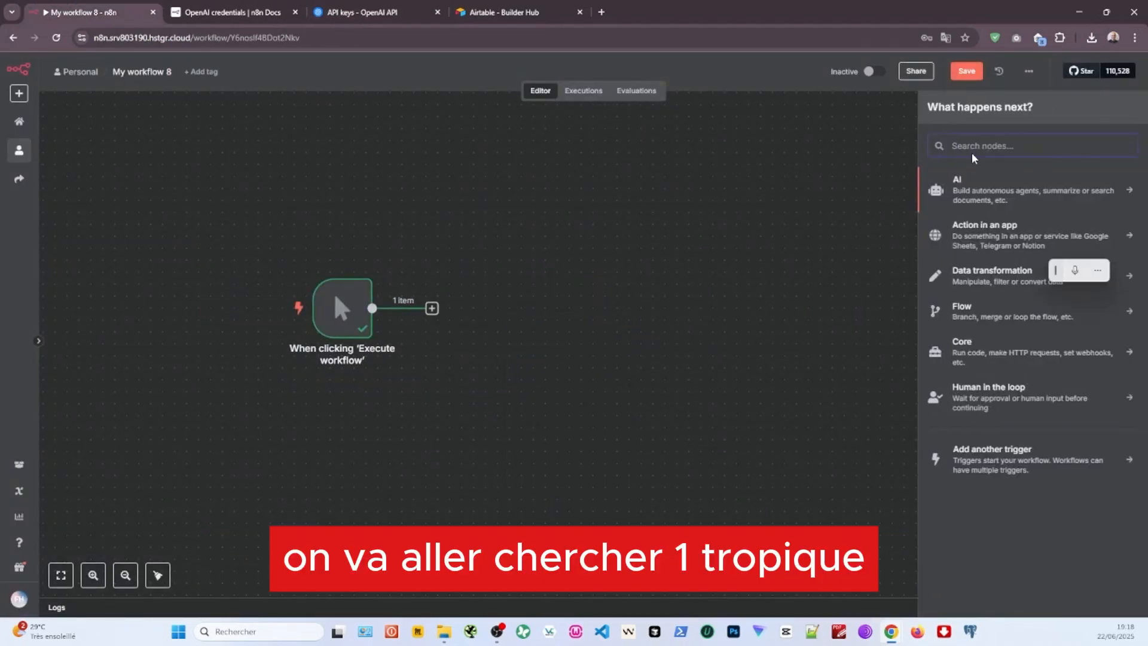
{"action": "type", "text": "ant"}
{"action": "left_click", "coordinate": [957, 224]}
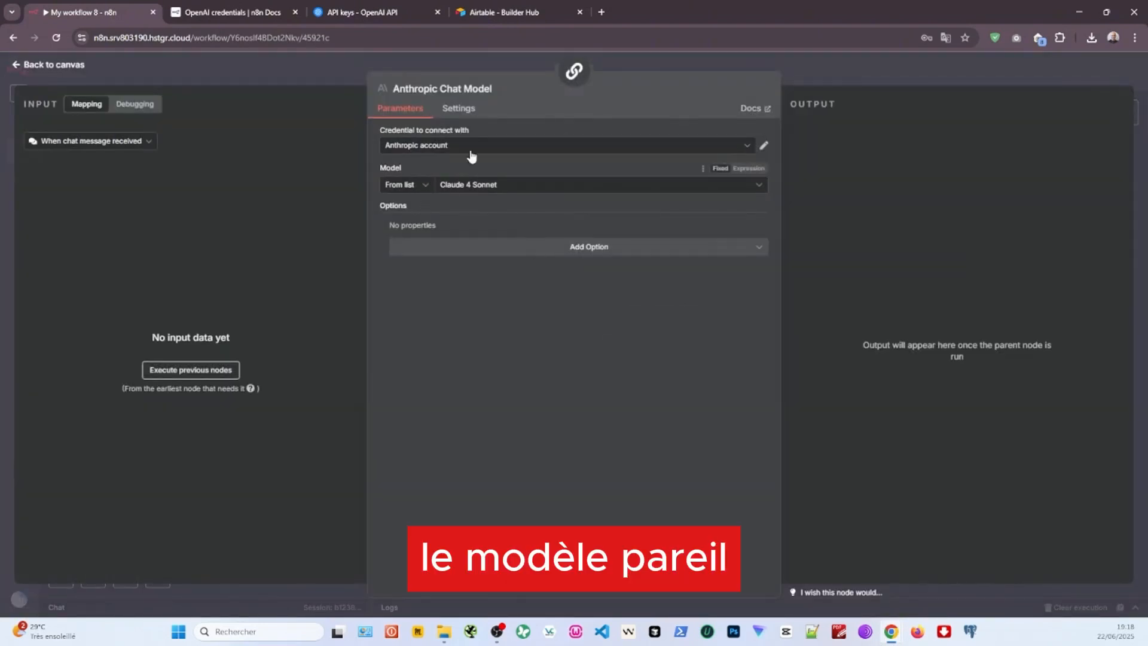
Start a new Anthropic credential for the chat model and follow its help docs to Anthropic's API documentation
{"action": "left_click", "coordinate": [519, 148]}
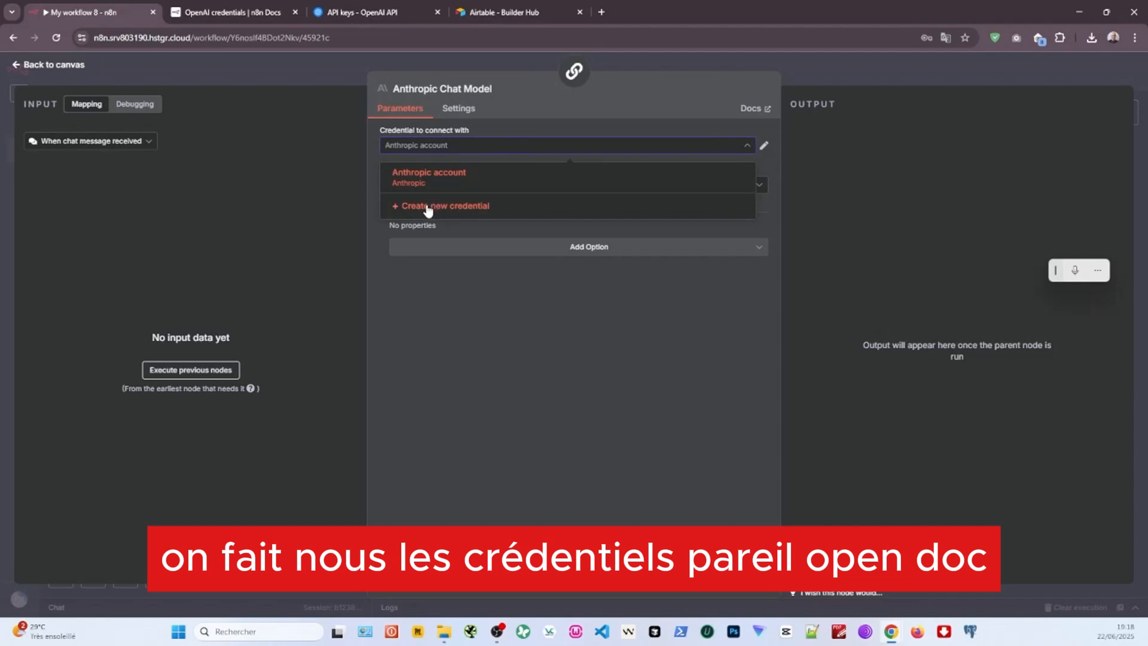
{"action": "left_click", "coordinate": [428, 206]}
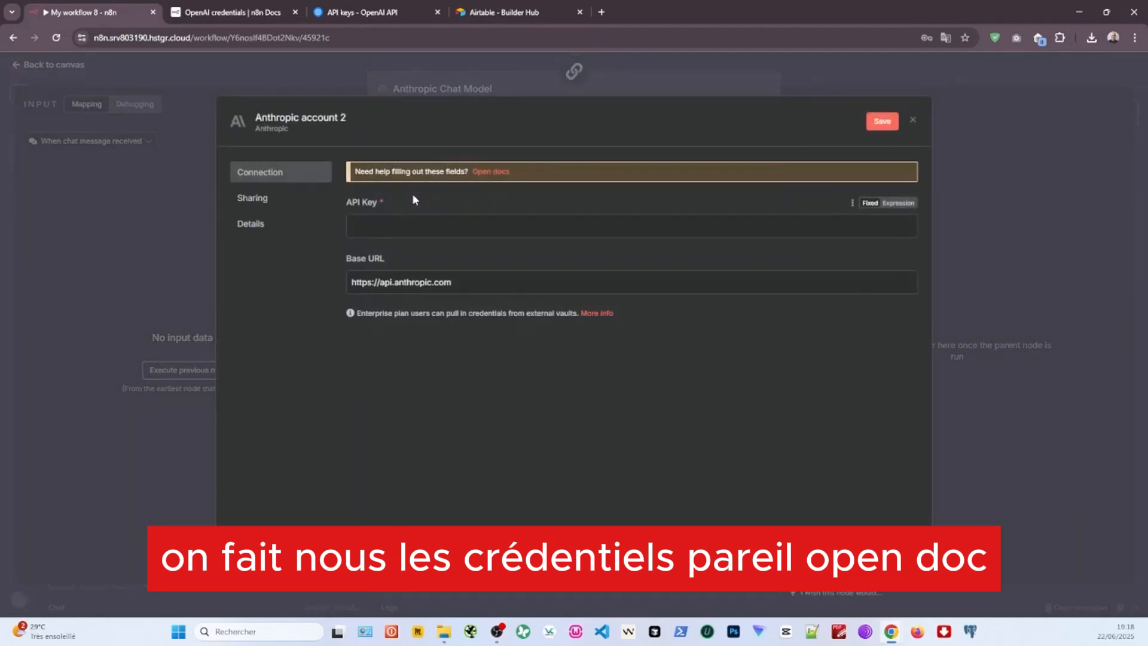
{"action": "left_click", "coordinate": [492, 173]}
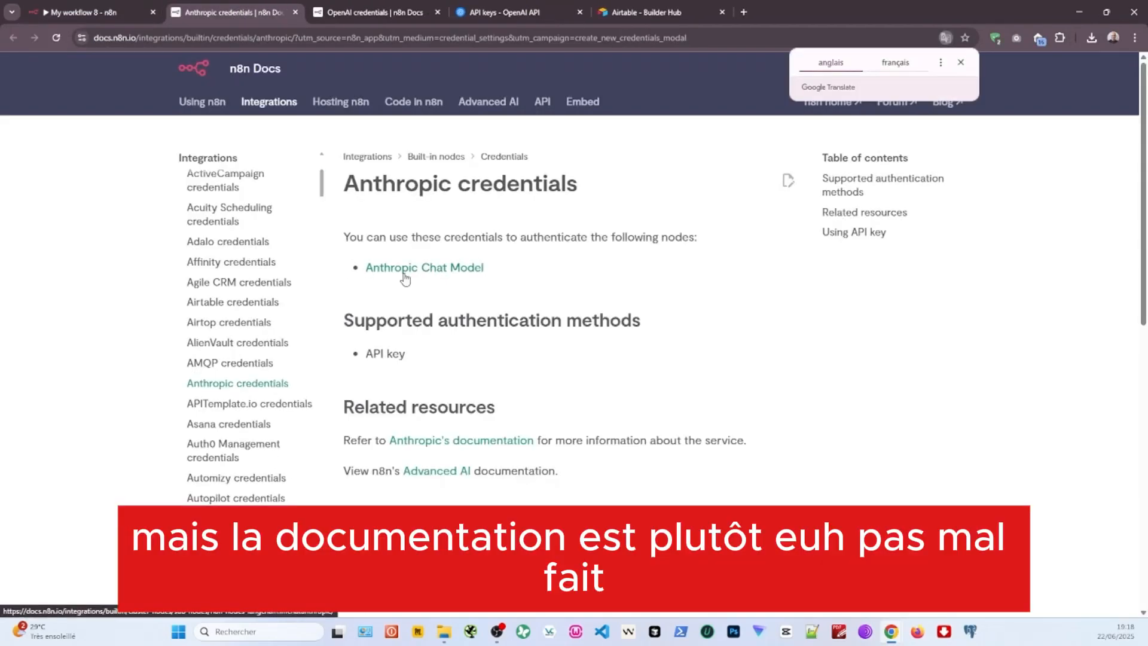
{"action": "scroll", "coordinate": [515, 303], "scroll_direction": "down", "scroll_amount": 2}
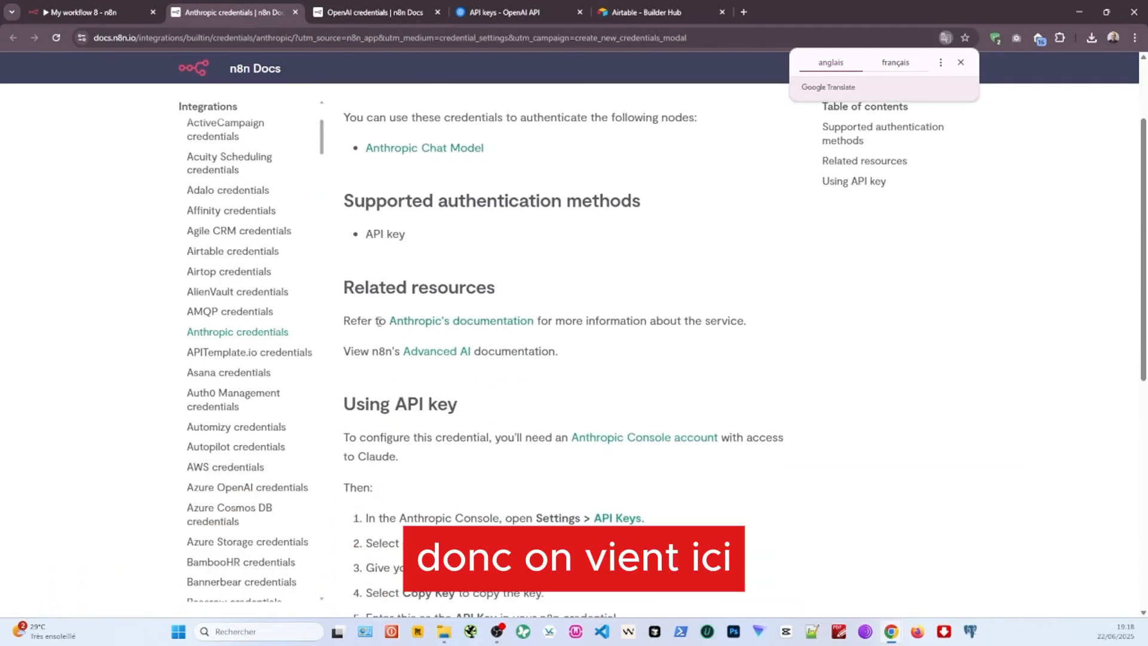
{"action": "left_click", "coordinate": [438, 322]}
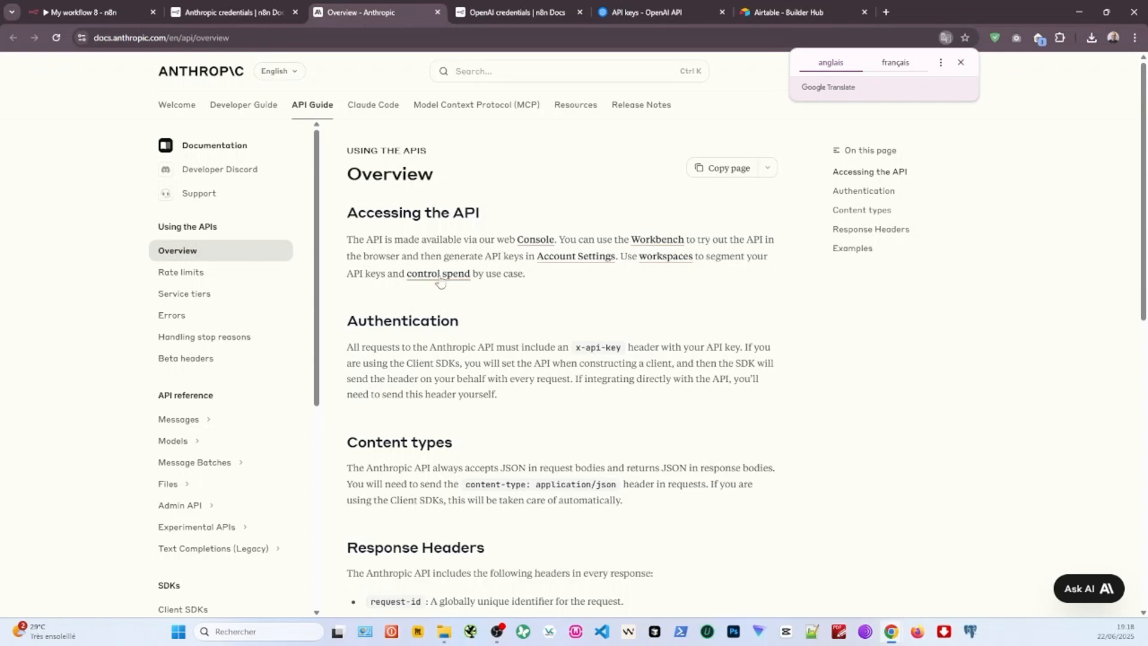
Open the Anthropic Console from the documentation and view the organization's API keys and billing pages
{"action": "left_click", "coordinate": [961, 62]}
{"action": "left_click", "coordinate": [867, 72]}
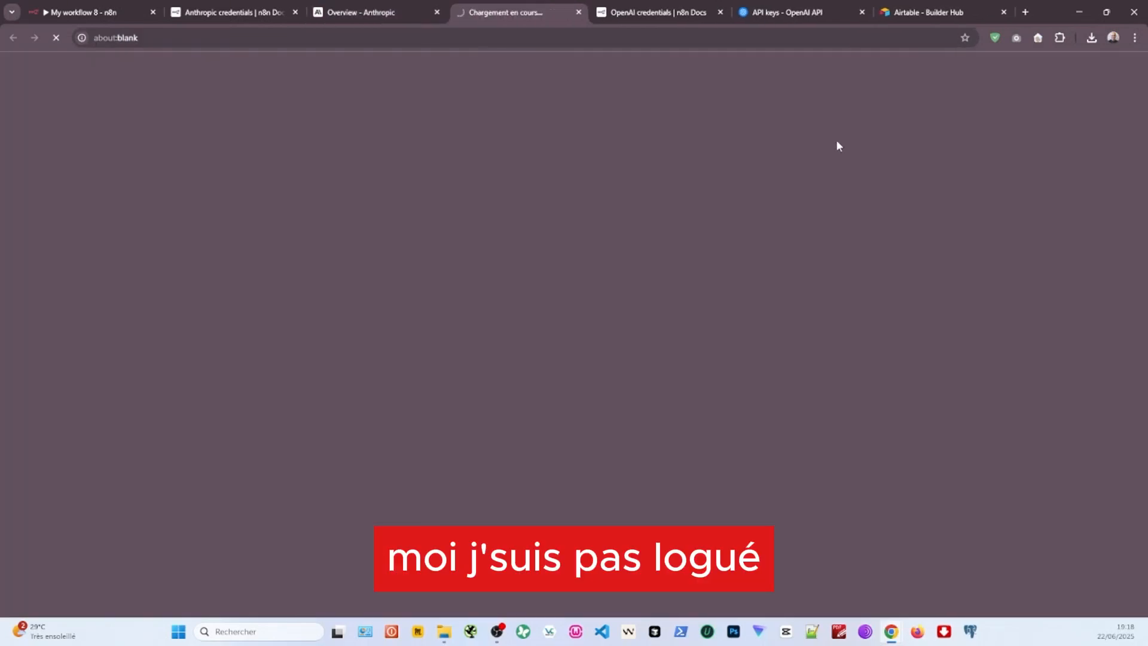
{"action": "left_click", "coordinate": [618, 258]}
{"action": "left_click", "coordinate": [52, 416]}
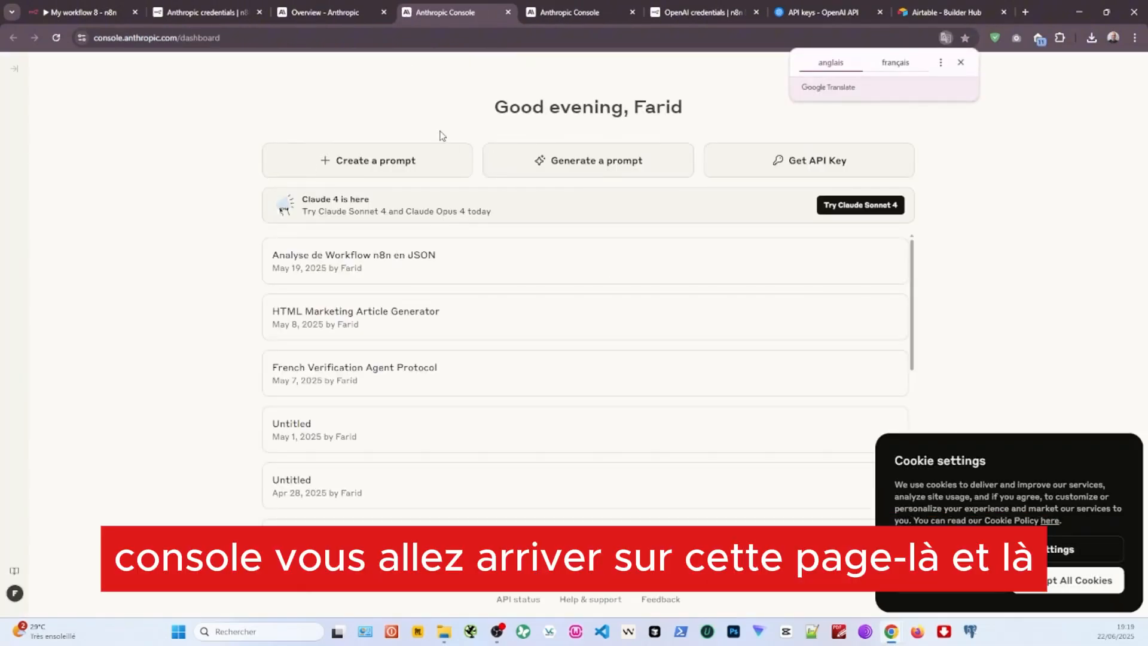
{"action": "left_click", "coordinate": [825, 166]}
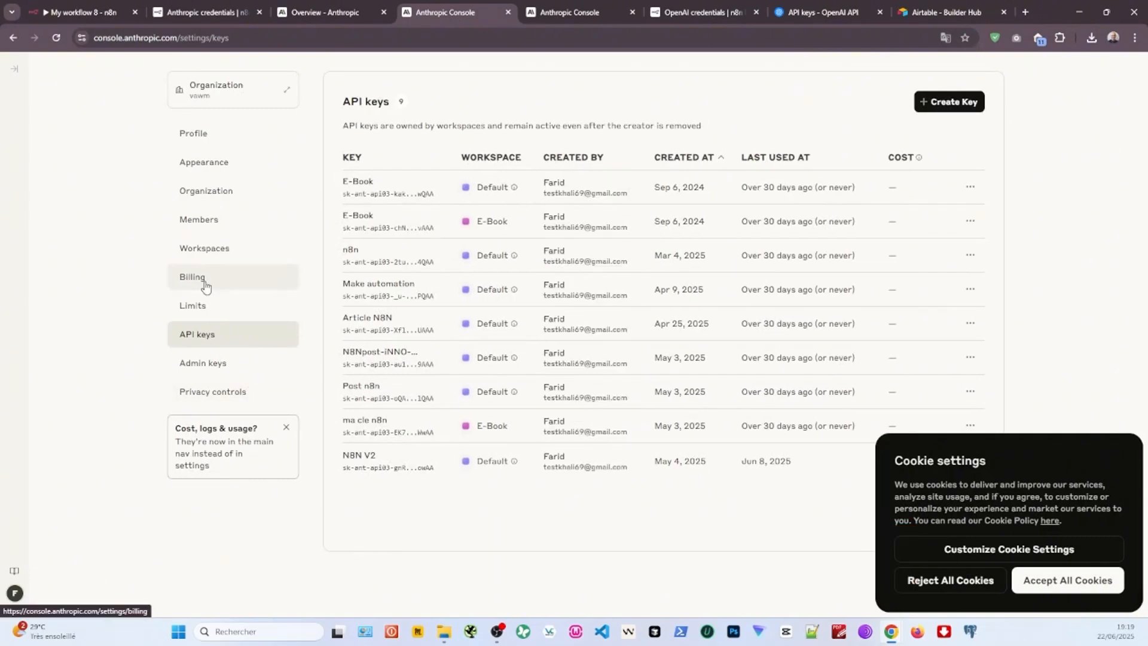
{"action": "left_click", "coordinate": [198, 278]}
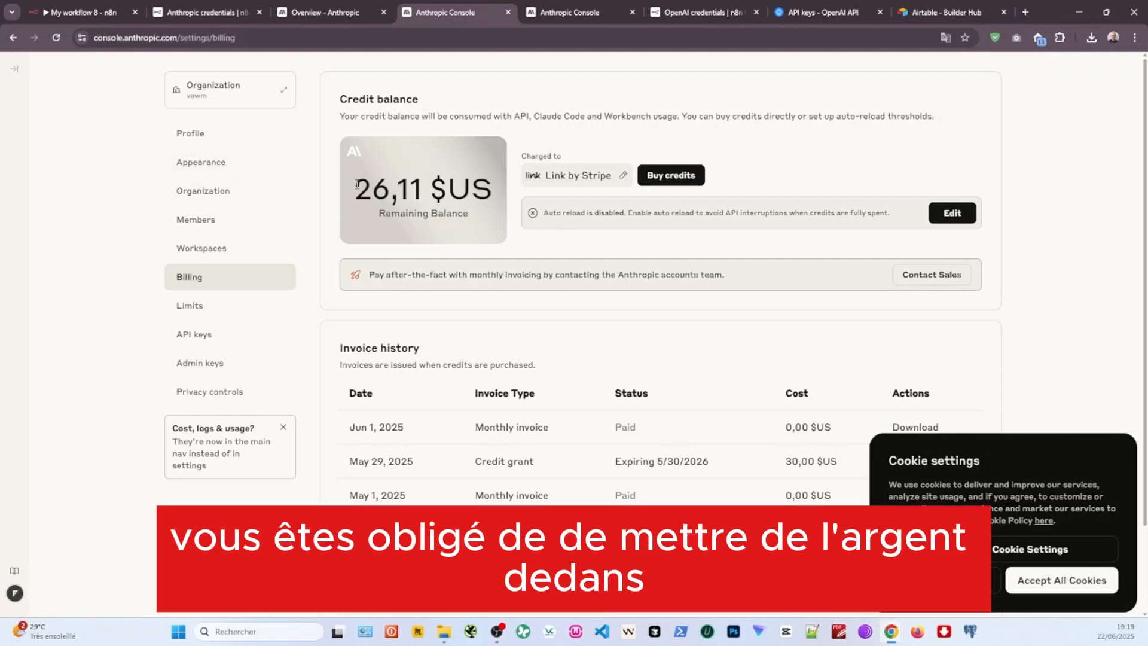
Create an Anthropic API key named "test youtube" in the Default workspace and copy it
{"action": "left_click_drag", "start_coordinate": [355, 189], "coordinate": [471, 190]}
{"action": "left_click", "coordinate": [202, 336]}
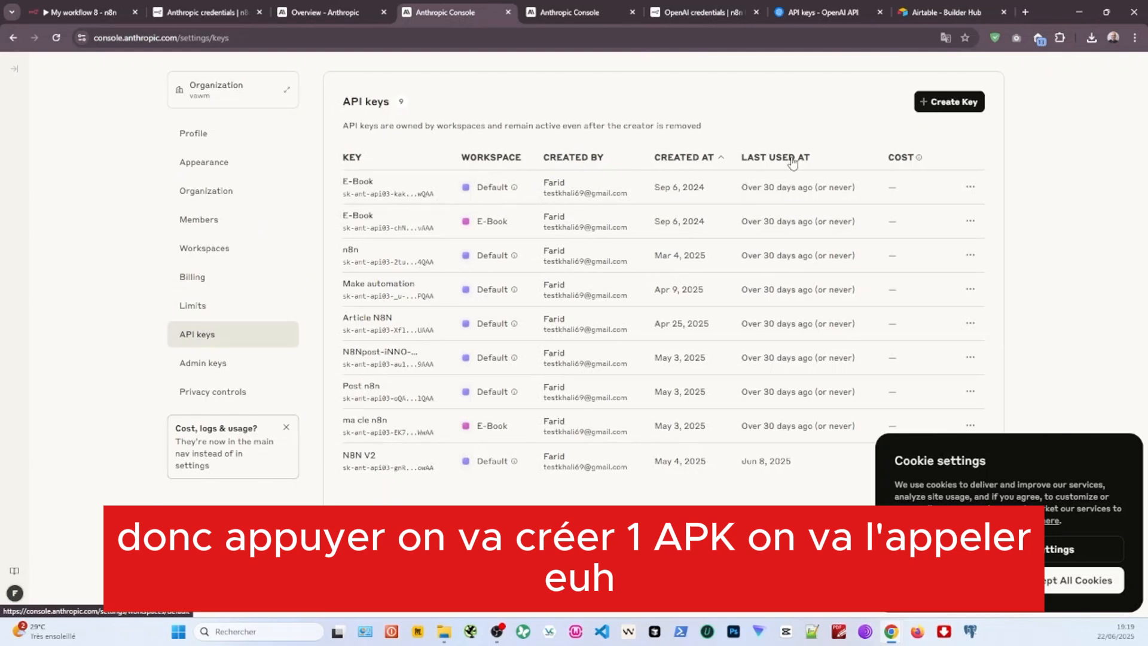
{"action": "left_click", "coordinate": [949, 101]}
{"action": "left_click", "coordinate": [529, 362]}
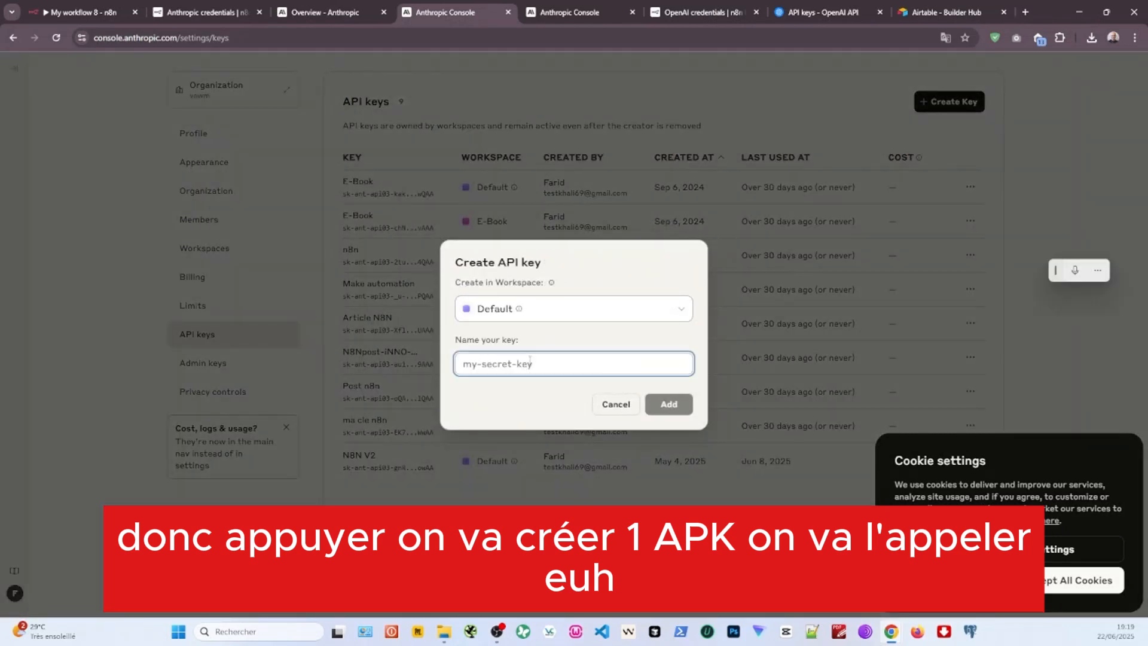
{"action": "type", "text": "test youtube"}
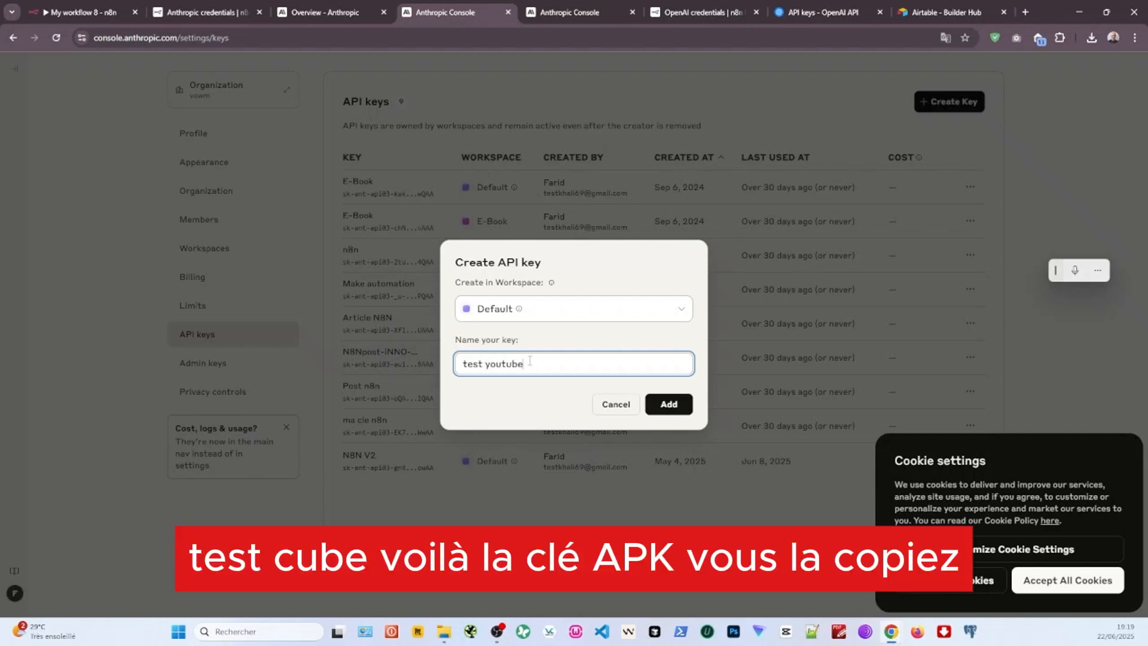
{"action": "key", "text": "Return"}
{"action": "left_click", "coordinate": [657, 364]}
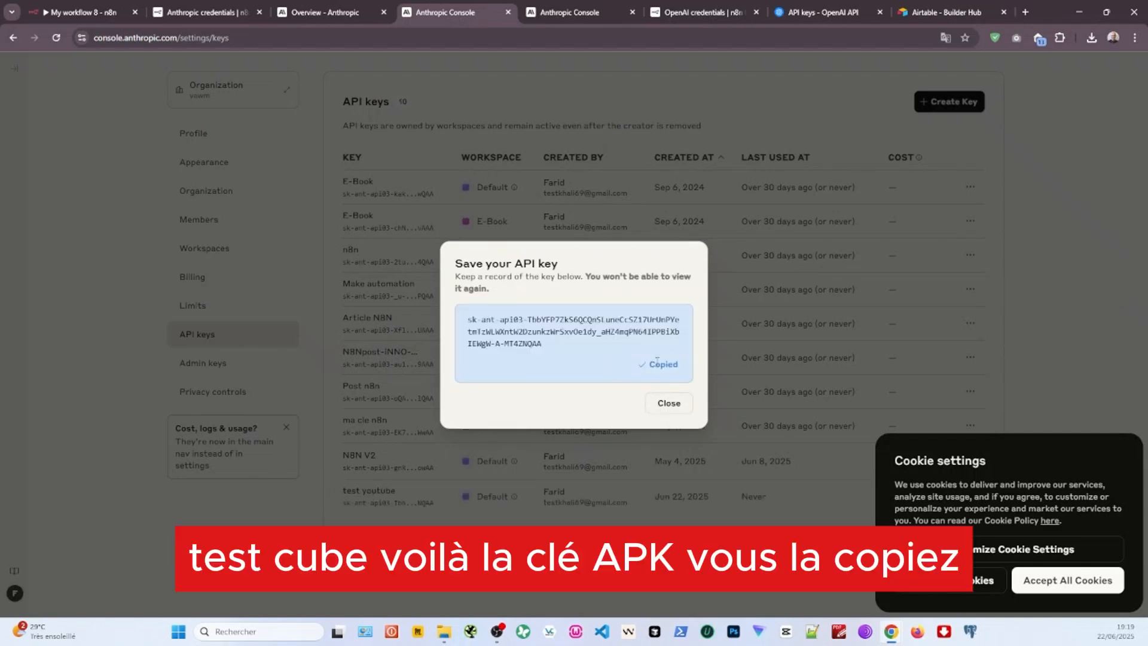
In n8n, paste the copied key into the Anthropic credential's API Key field and save the credential
{"action": "left_click", "coordinate": [84, 11]}
{"action": "left_click", "coordinate": [443, 218]}
{"action": "right_click", "coordinate": [443, 218]}
{"action": "left_click", "coordinate": [540, 374]}
{"action": "left_click", "coordinate": [883, 121]}
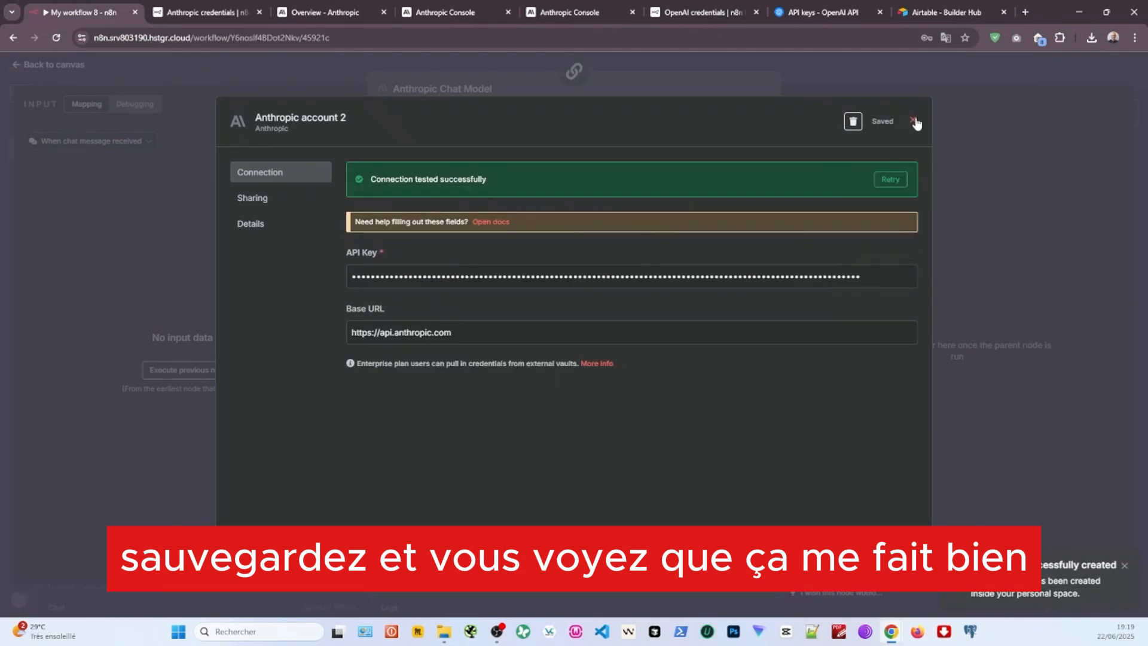
Delete the new Anthropic credential in n8n, then return to the Anthropic Console and accept all cookies
{"action": "left_click", "coordinate": [853, 121]}
{"action": "left_click", "coordinate": [661, 366]}
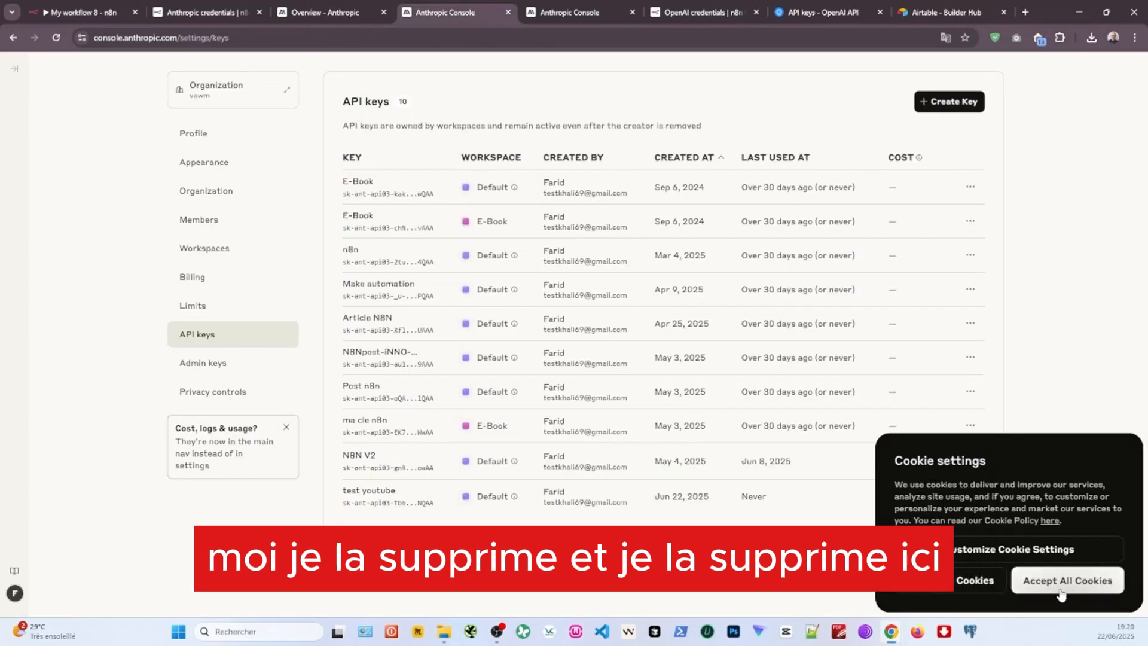
{"action": "left_click", "coordinate": [1061, 592]}
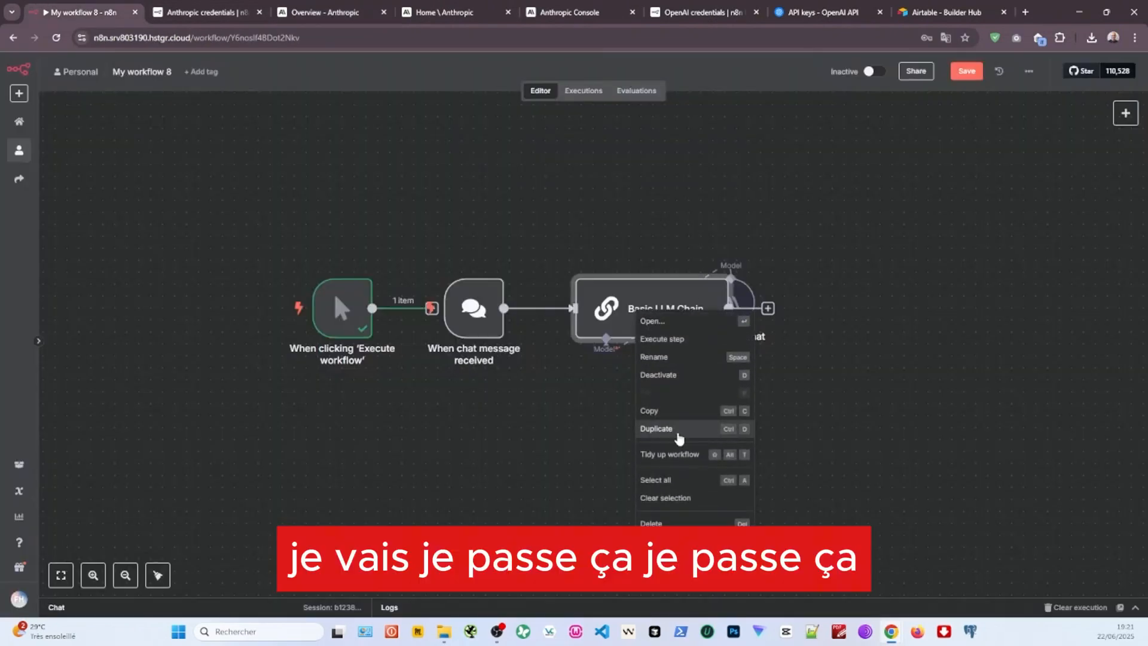
In n8n, delete the chat trigger, Basic LLM Chain and Anthropic model nodes and add a DeepSeek Chat Model
{"action": "key", "text": "Delete"}
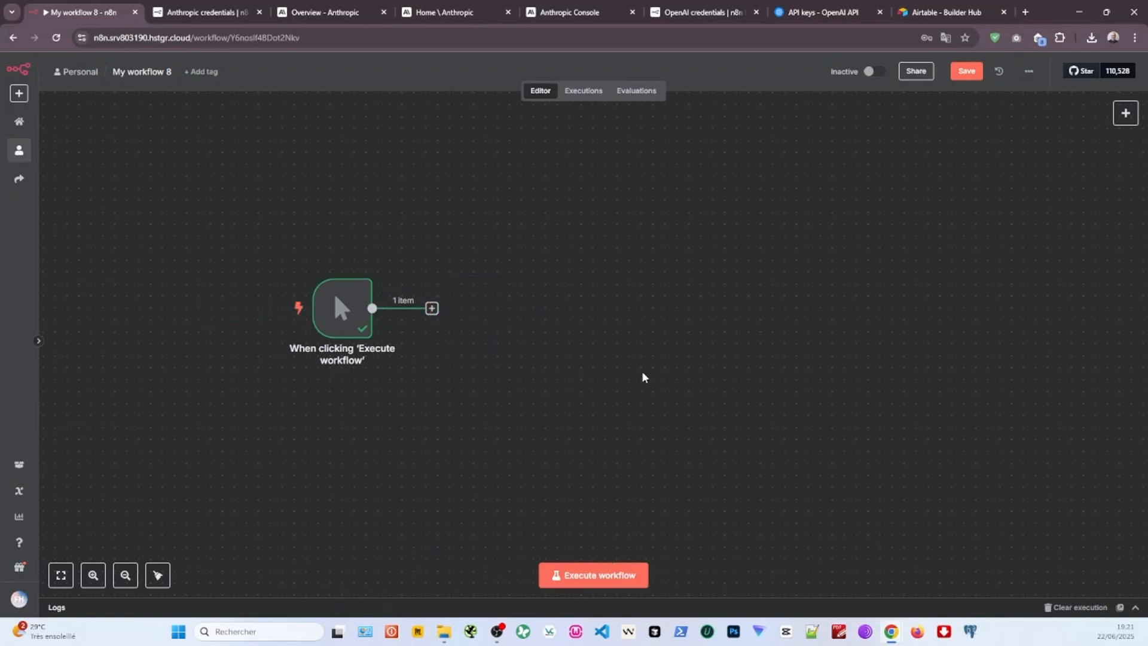
{"action": "left_click", "coordinate": [1125, 113]}
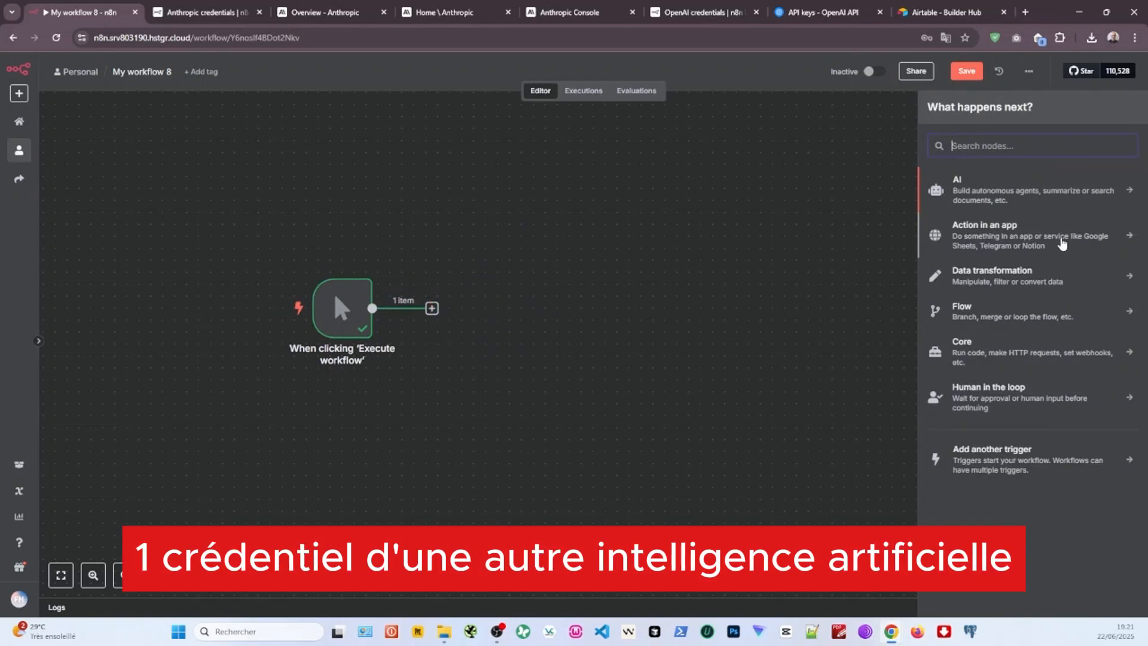
{"action": "type", "text": "dee"}
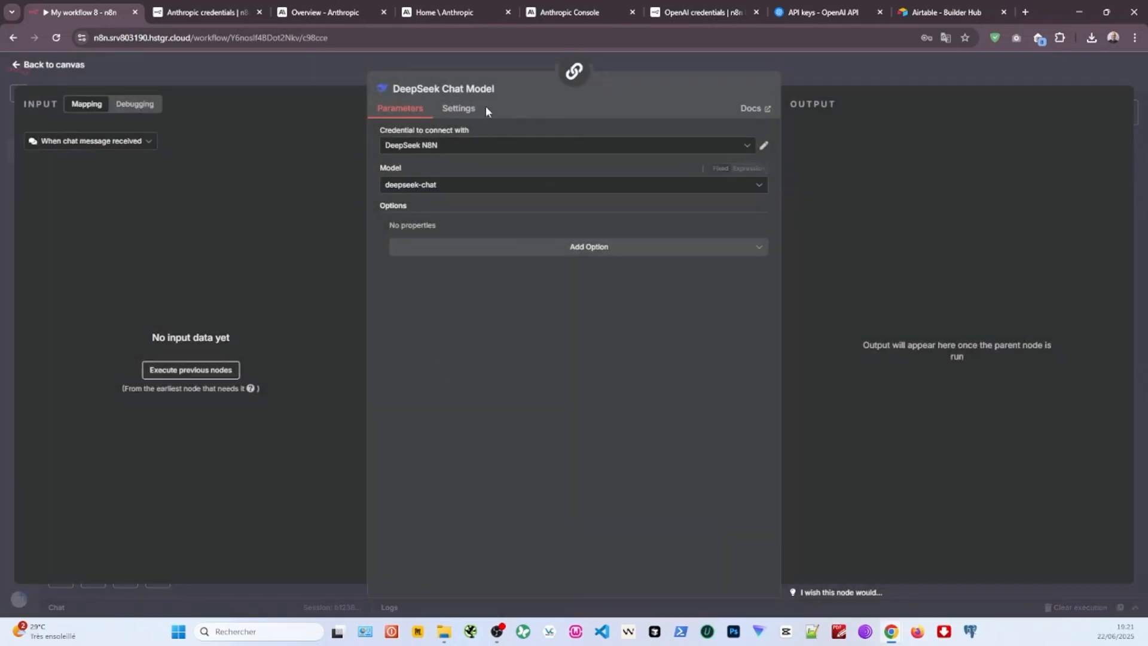
Start a new DeepSeek credential for the chat model and fill in its API Key field
{"action": "left_click", "coordinate": [515, 145]}
{"action": "left_click", "coordinate": [441, 207]}
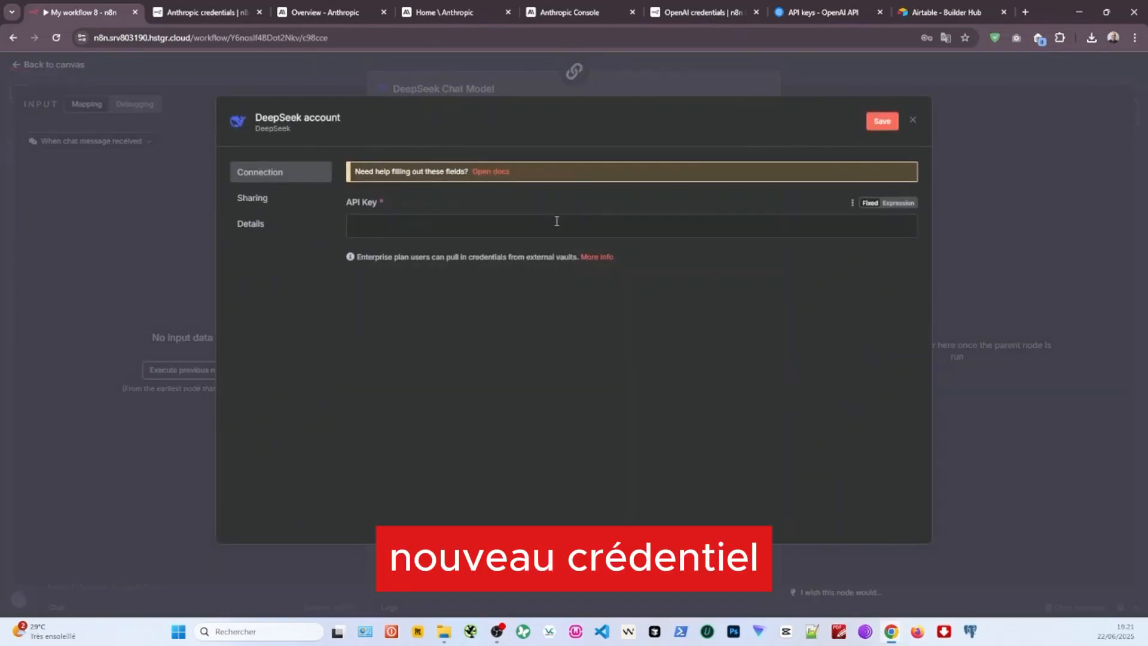
{"action": "left_click", "coordinate": [399, 225]}
{"action": "key", "text": "ctrl+v"}
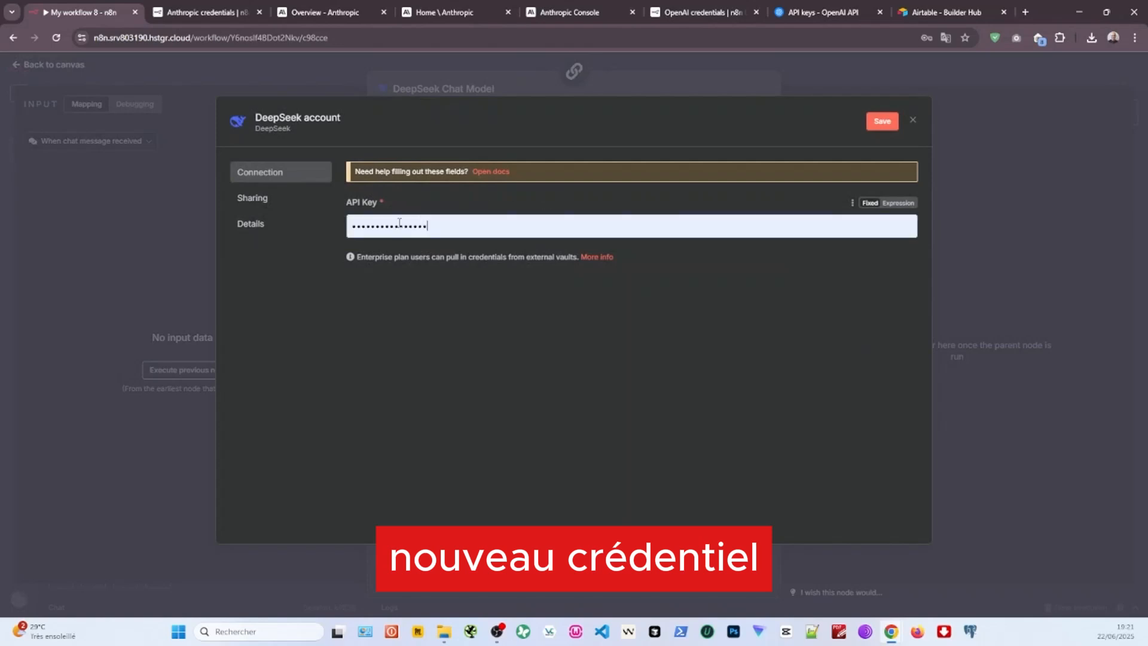
Follow the DeepSeek credential's help docs to the DeepSeek API documentation and open the DeepSeek Platform's API keys page
{"action": "left_click", "coordinate": [500, 171]}
{"action": "left_click", "coordinate": [434, 350]}
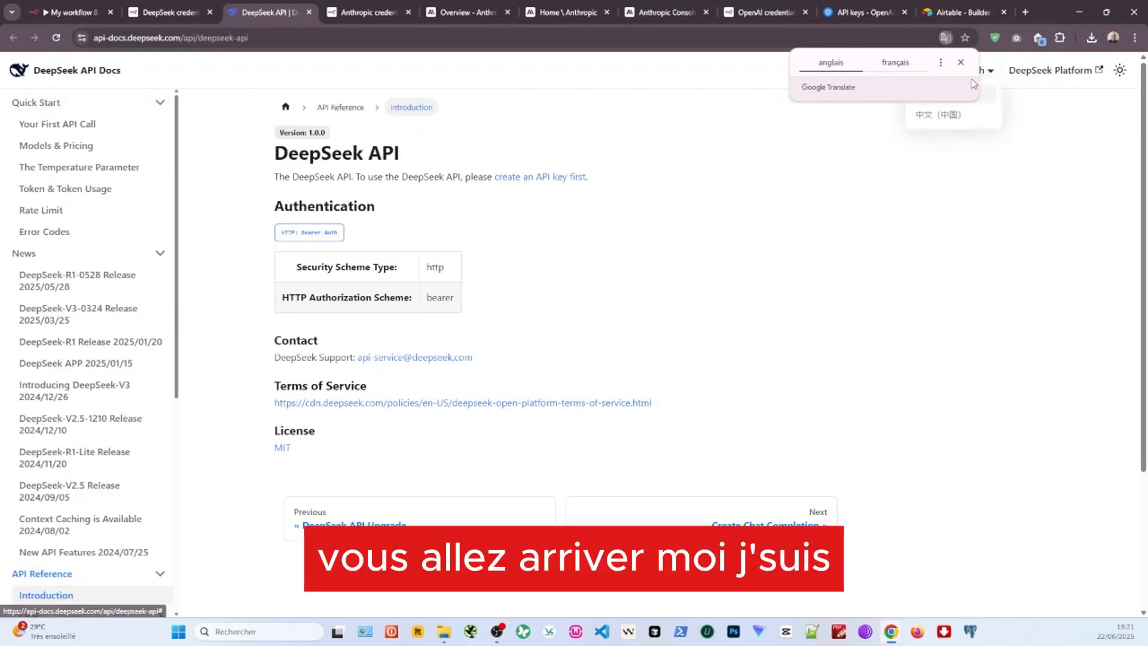
{"action": "left_click", "coordinate": [961, 63]}
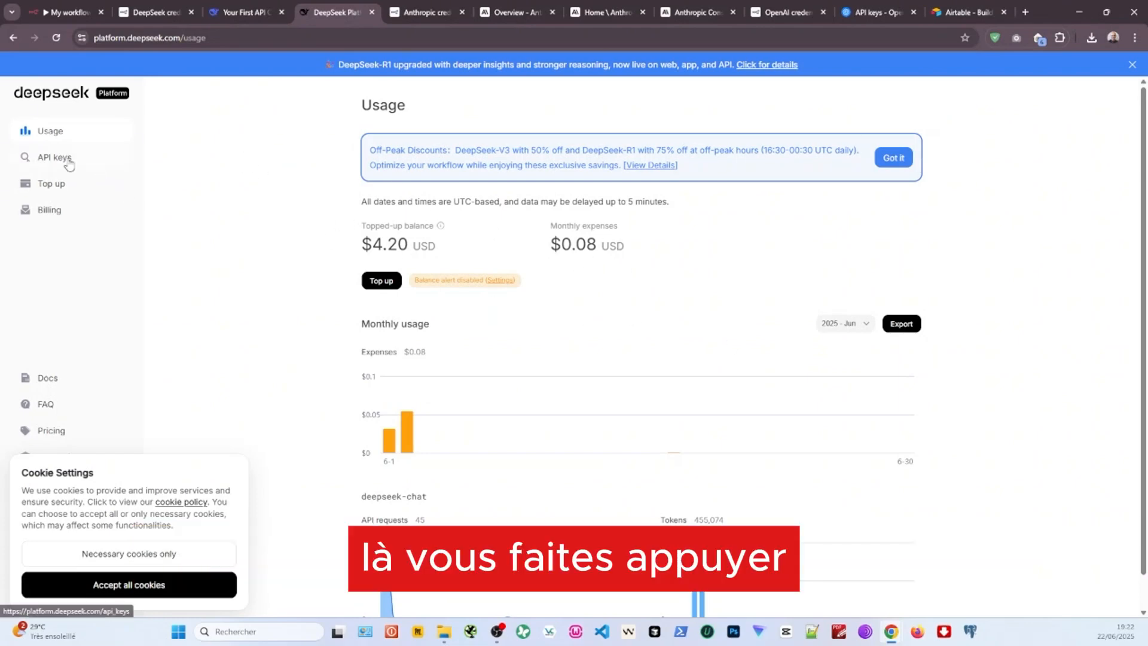
{"action": "left_click", "coordinate": [93, 163]}
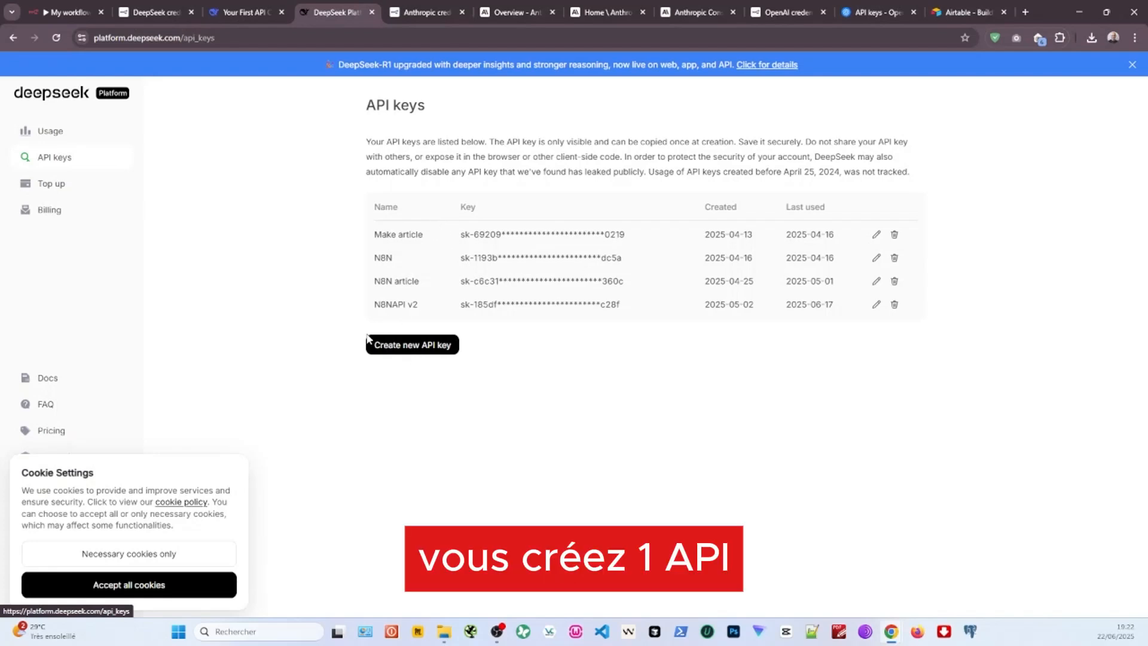